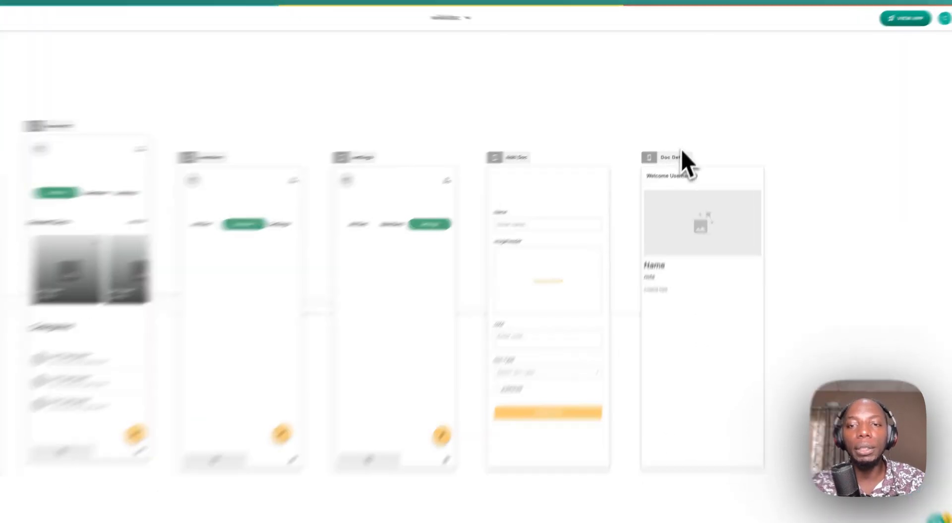
- Check the device view options for Add Doc and scroll the canvas to Doc Details
click(329, 196)
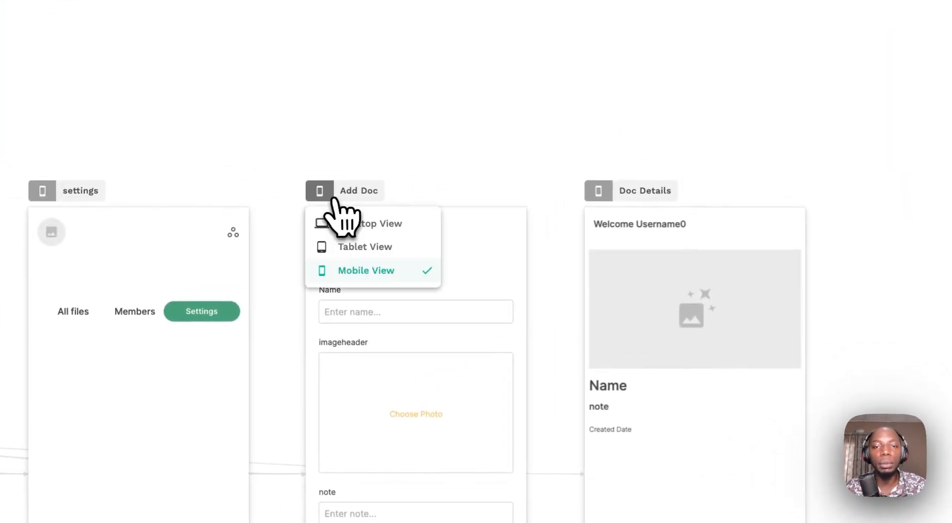
click(303, 158)
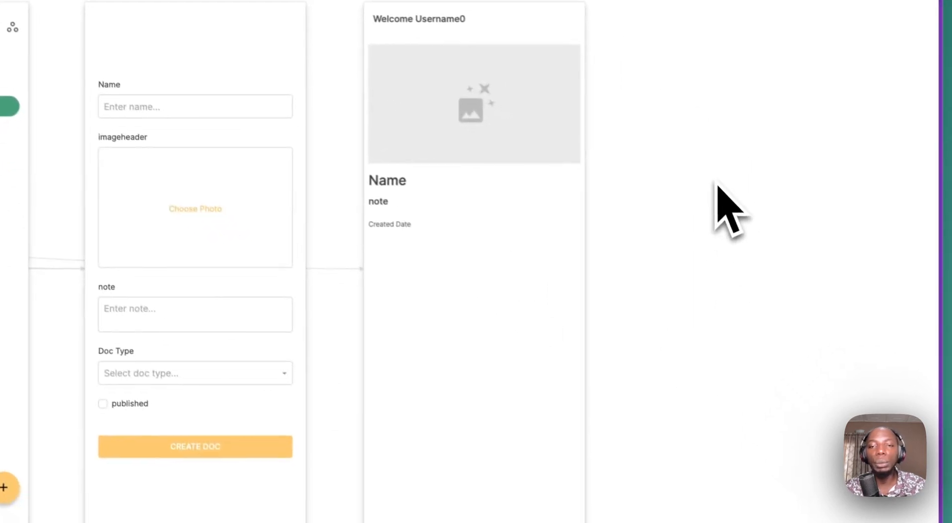
scroll(715, 181, right, 3)
scroll(714, 181, right, 3)
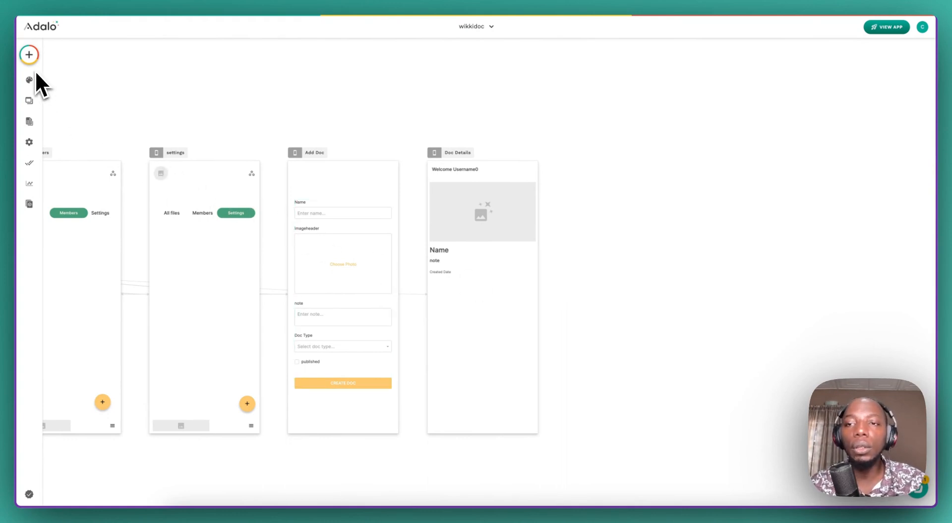
- Place a Simple List below Created Date on Doc Details, listing Users
click(29, 54)
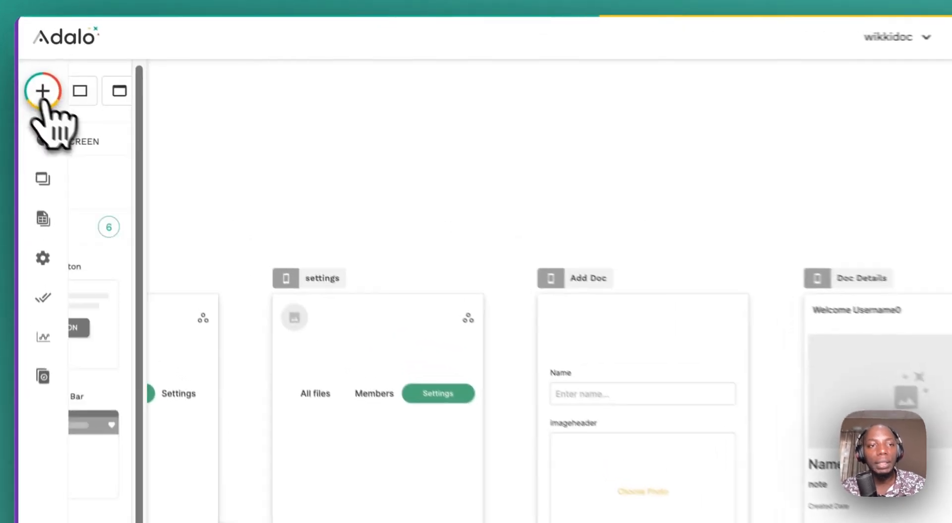
scroll(195, 447, down, 3)
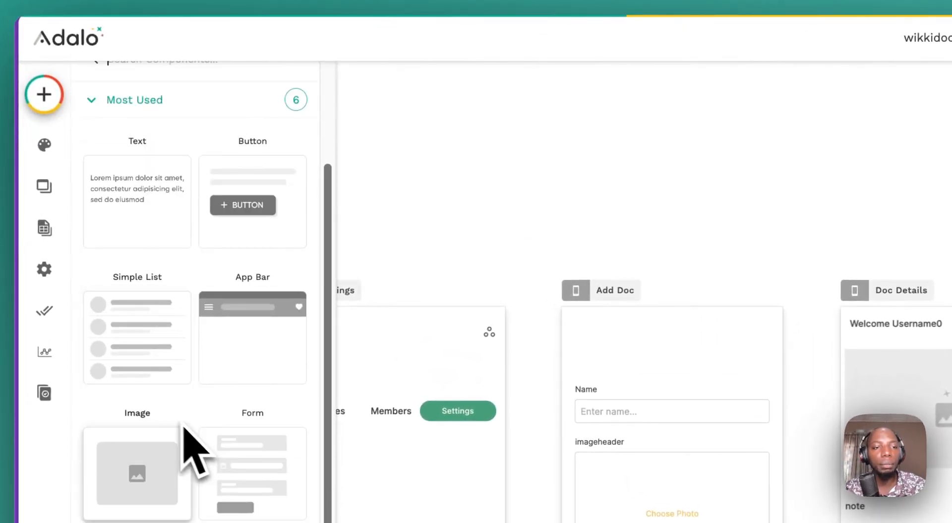
drag(144, 322, 697, 282)
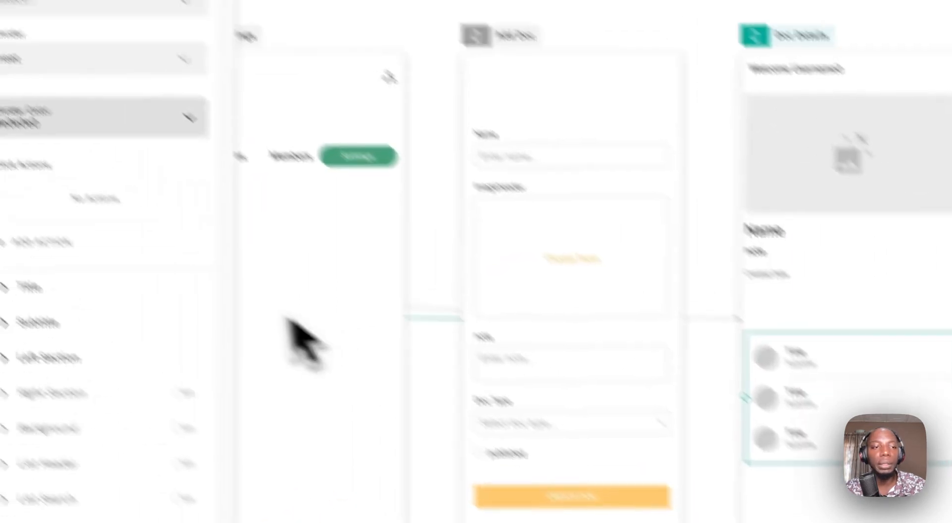
click(170, 106)
click(158, 213)
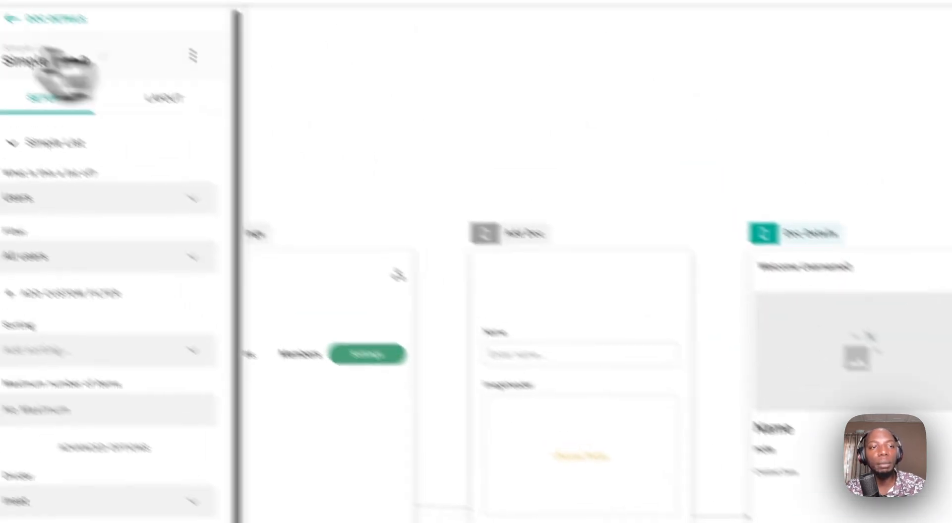
click(37, 101)
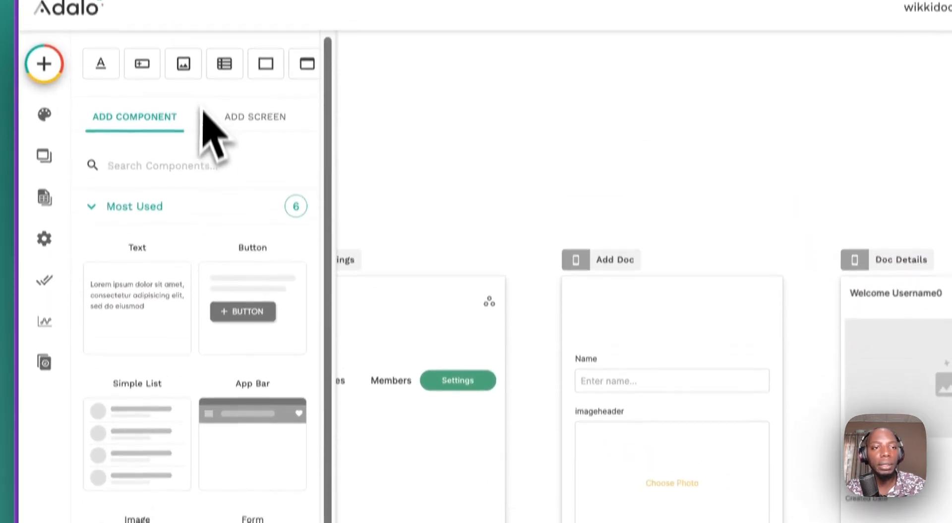
- Browse the Add Screen templates, expanding Detail and scrolling down to Fitness Detail
click(255, 105)
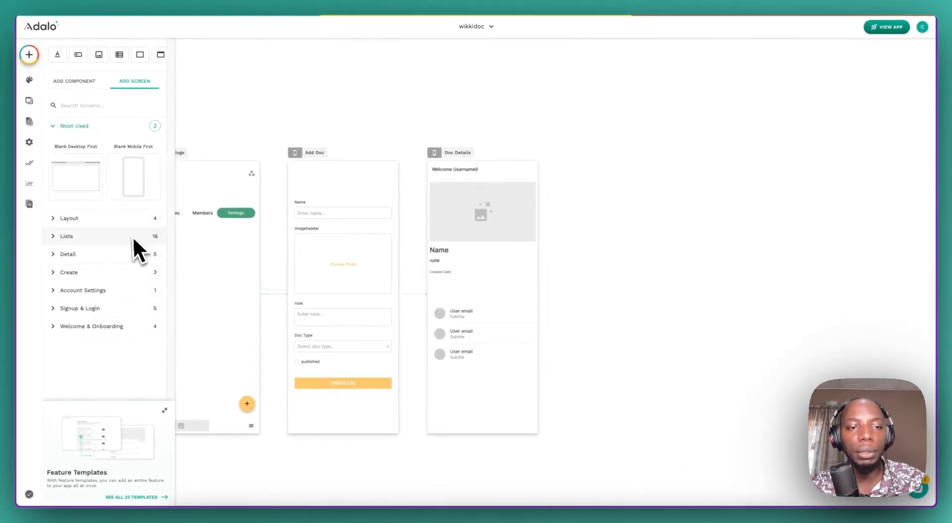
click(124, 253)
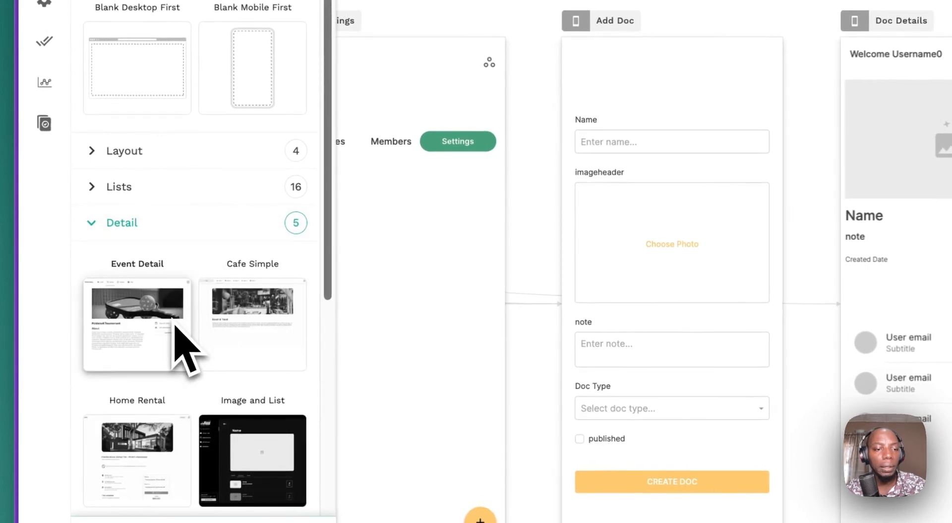
scroll(174, 333, down, 3)
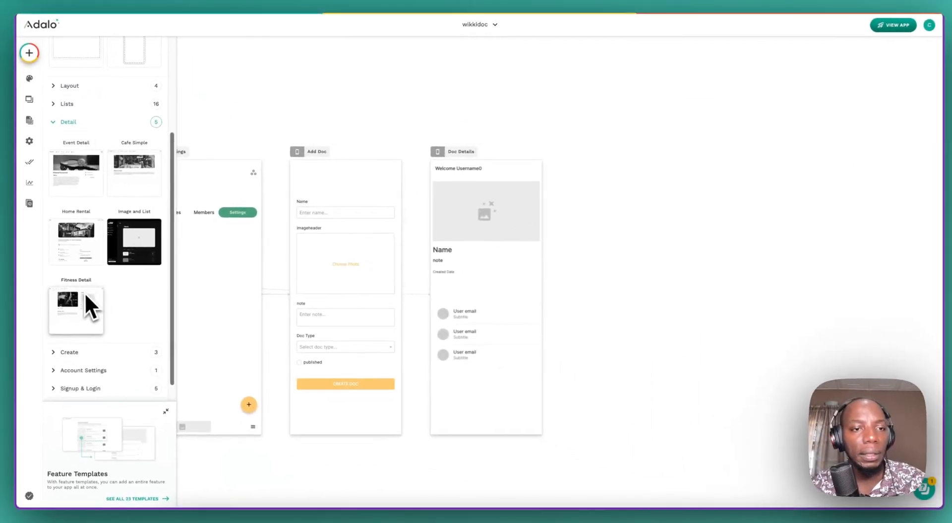
scroll(83, 292, down, 2)
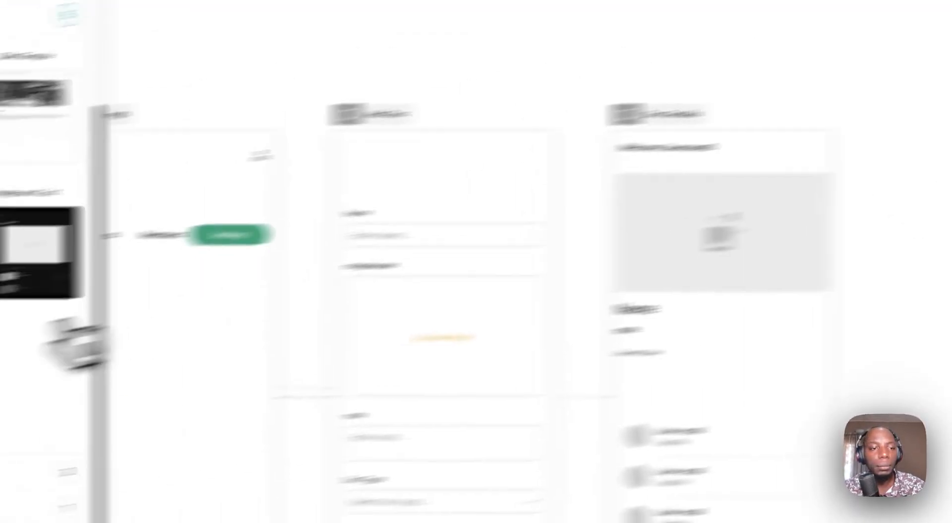
- Create a screen named 'user details' from the Fitness Detail template
click(133, 283)
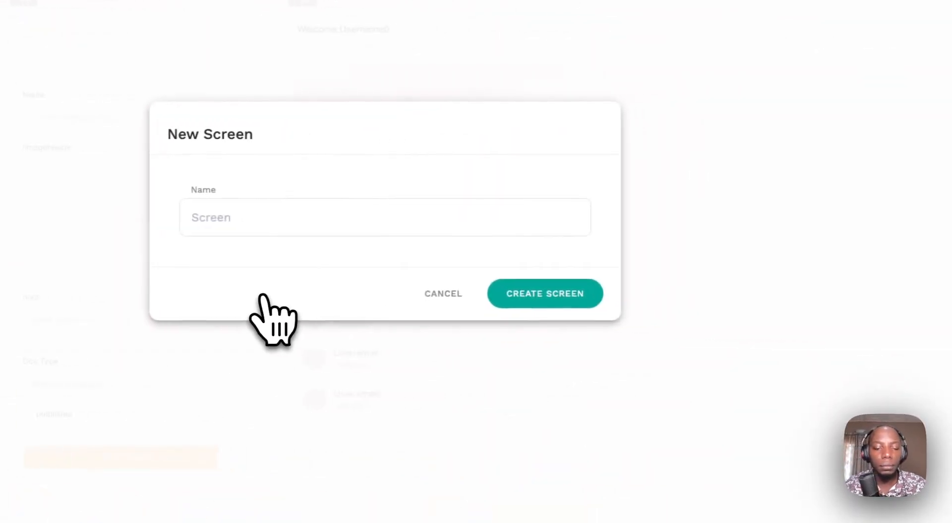
text(user detai)
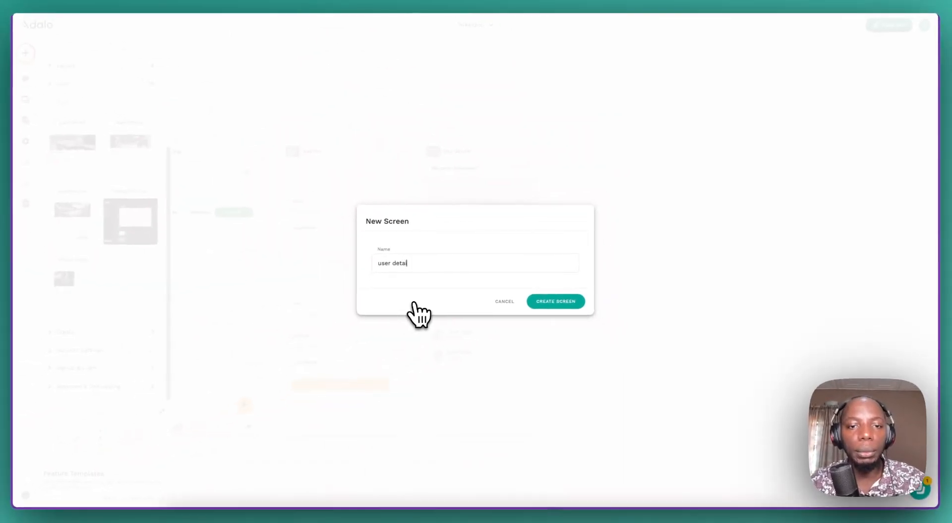
text(ls)
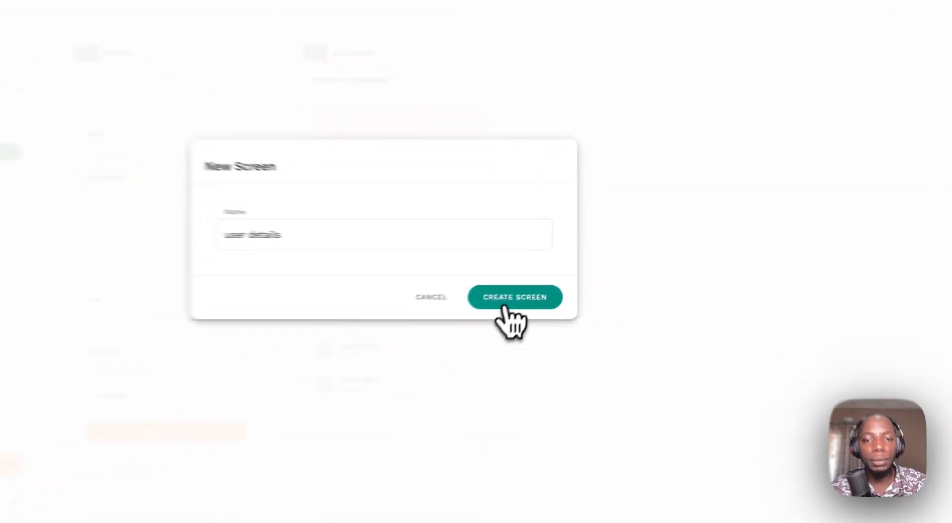
click(556, 301)
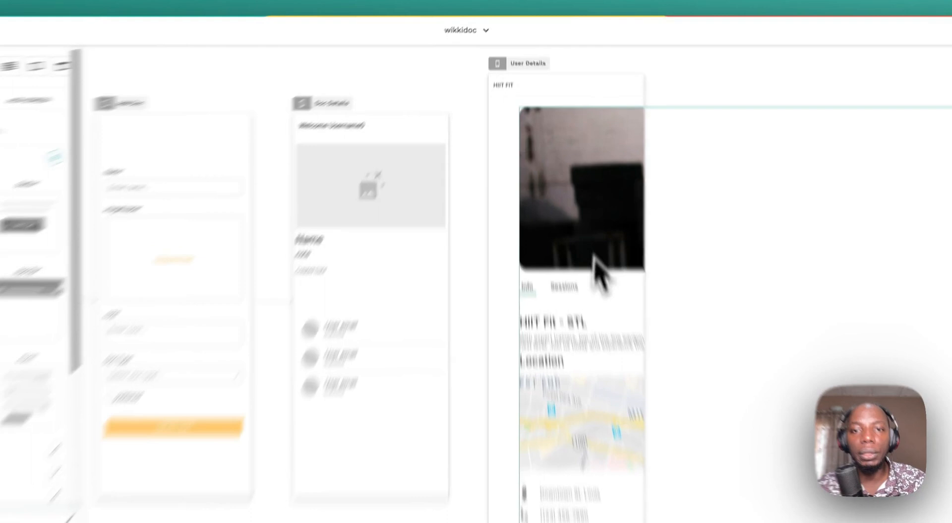
- Resize and shift the User Details header image and content group so they fit the phone frame
click(577, 190)
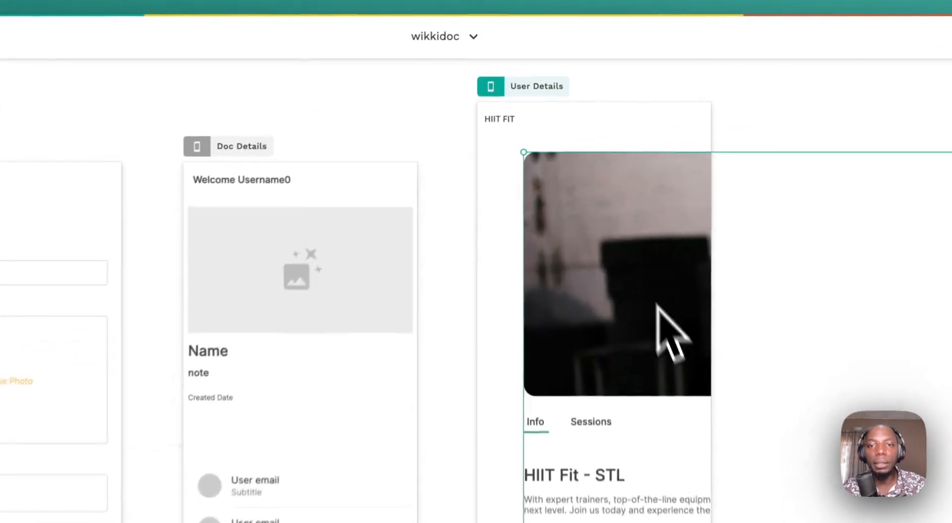
scroll(718, 233, down, 10)
scroll(724, 237, up, 5)
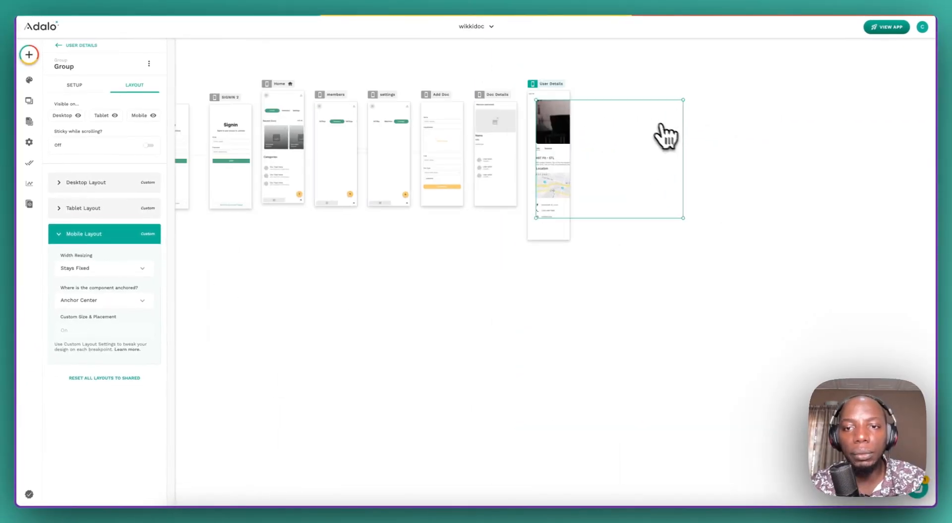
drag(683, 140, 549, 142)
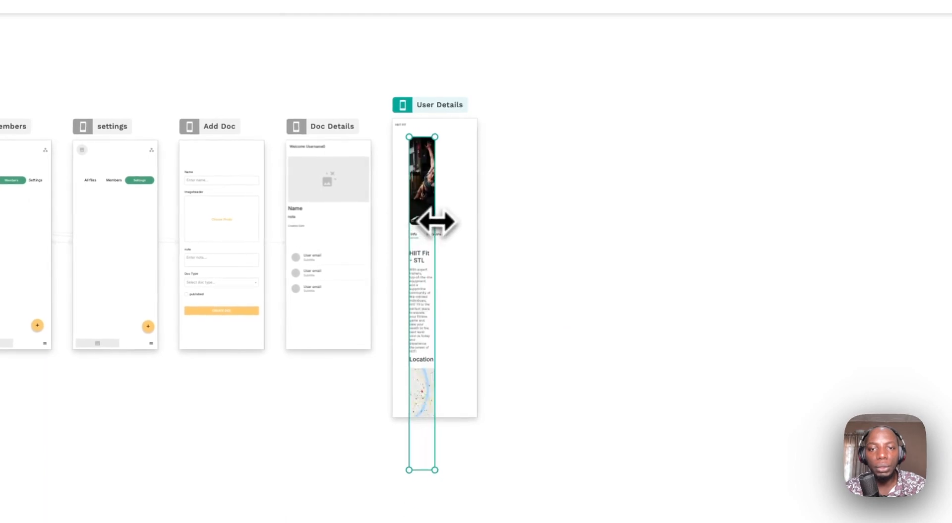
drag(436, 221, 474, 199)
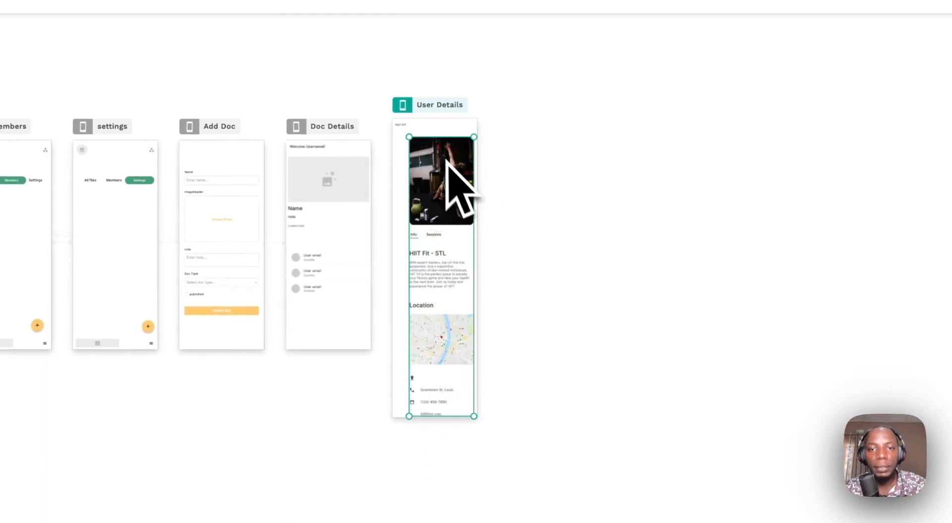
mouse_move(446, 160)
mouse_down()
mouse_move(430, 143)
mouse_move(436, 162)
mouse_move(432, 148)
mouse_up()
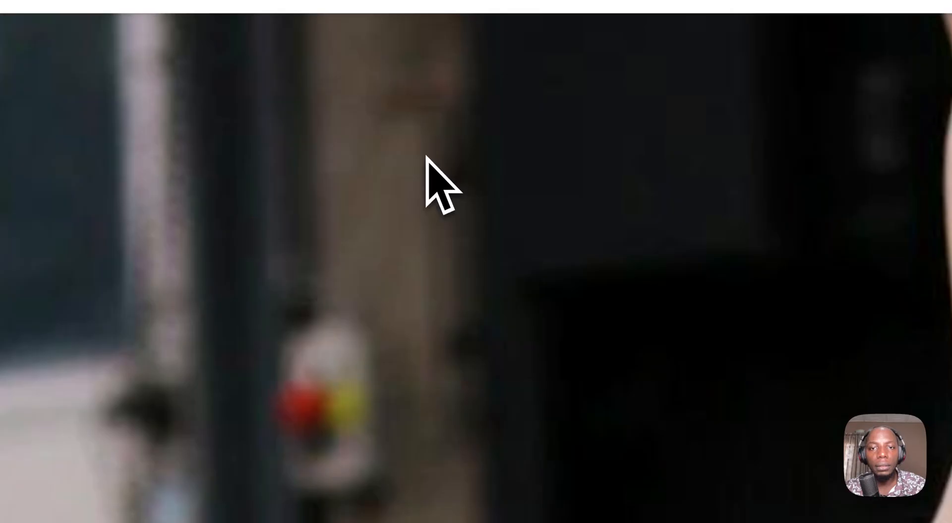
scroll(431, 149, down, 5)
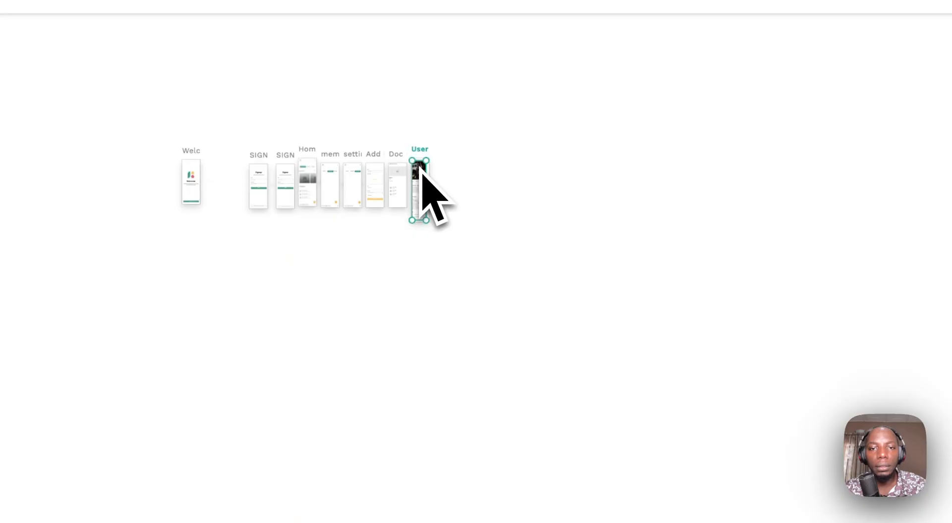
scroll(421, 166, up, 5)
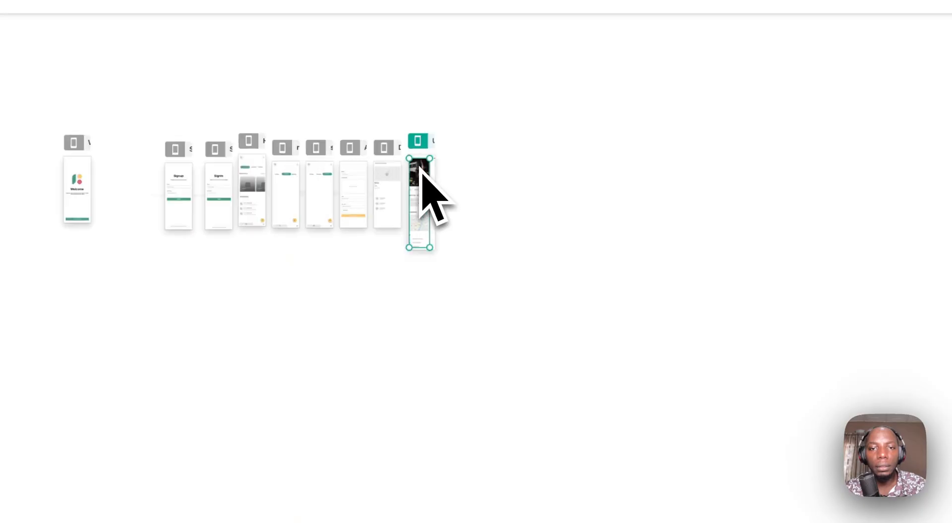
drag(427, 184, 425, 189)
scroll(435, 200, up, 3)
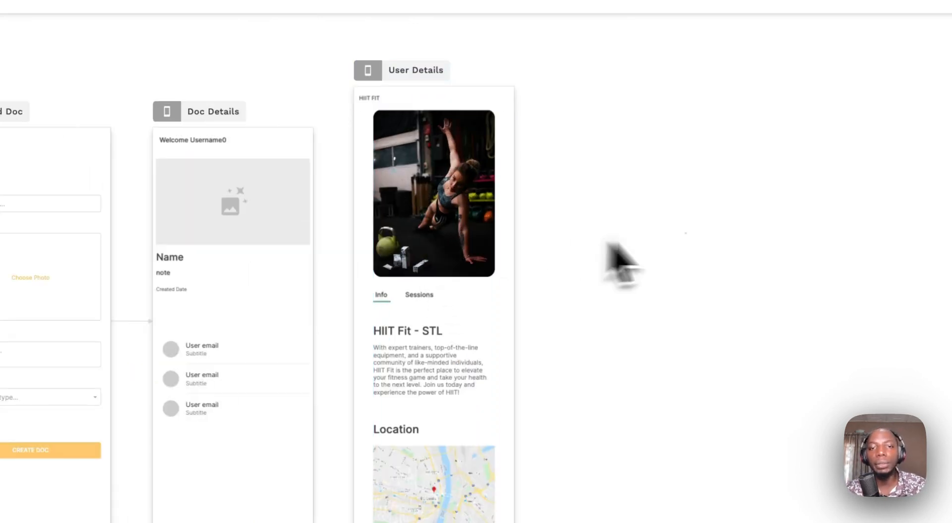
- Select the Doc Details user list and review its filter choices, keeping All Users
click(256, 402)
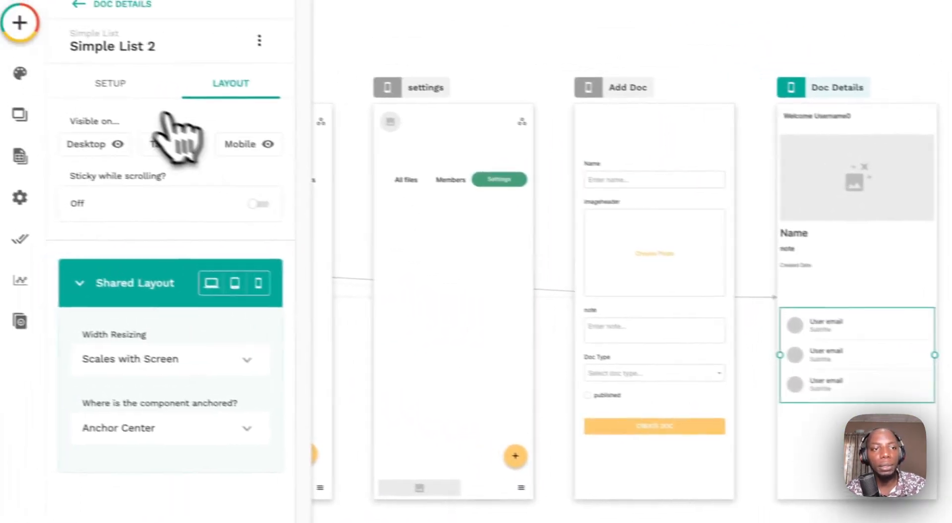
click(7, 59)
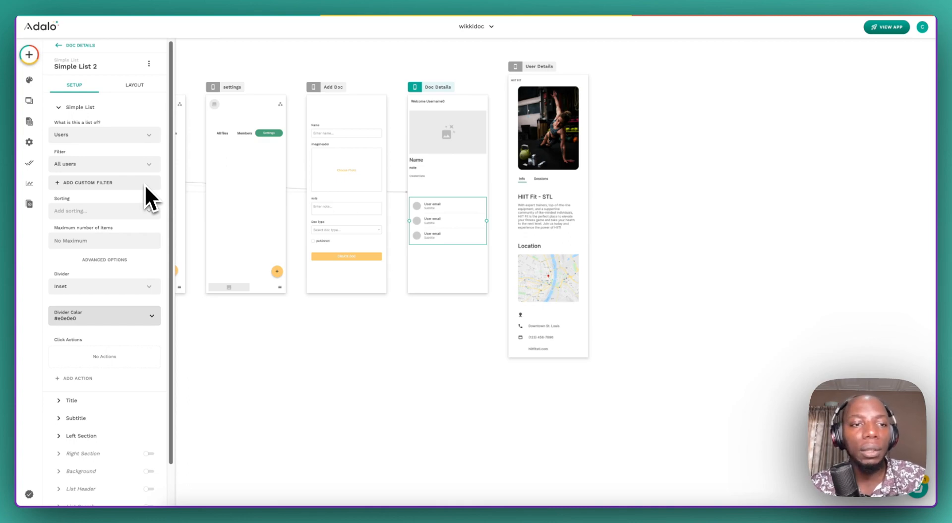
click(151, 163)
mouse_move(134, 203)
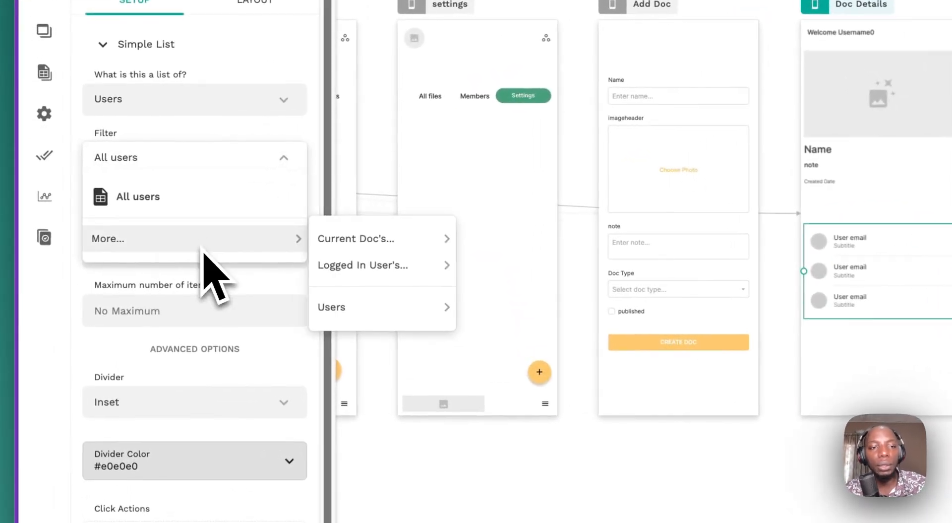
click(251, 150)
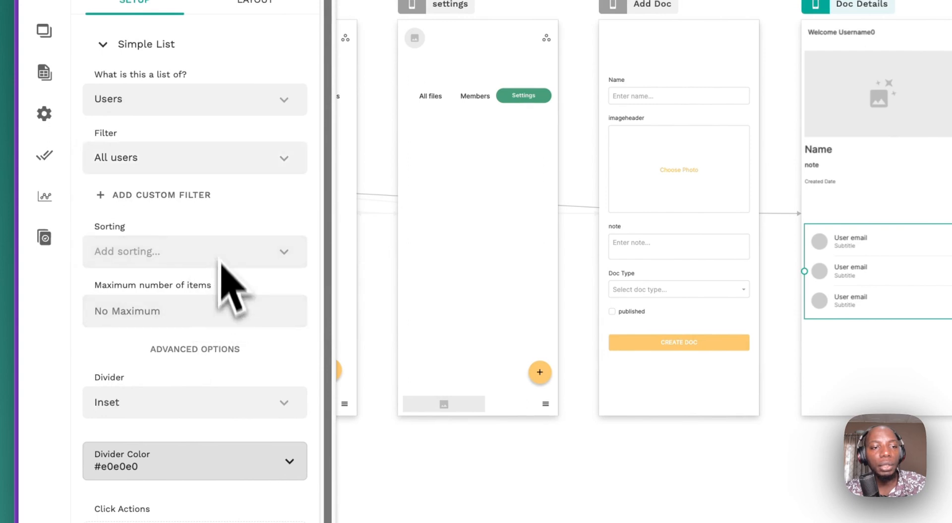
- Add a custom filter: Email is not equal to Logged In User's Email
click(204, 194)
click(184, 224)
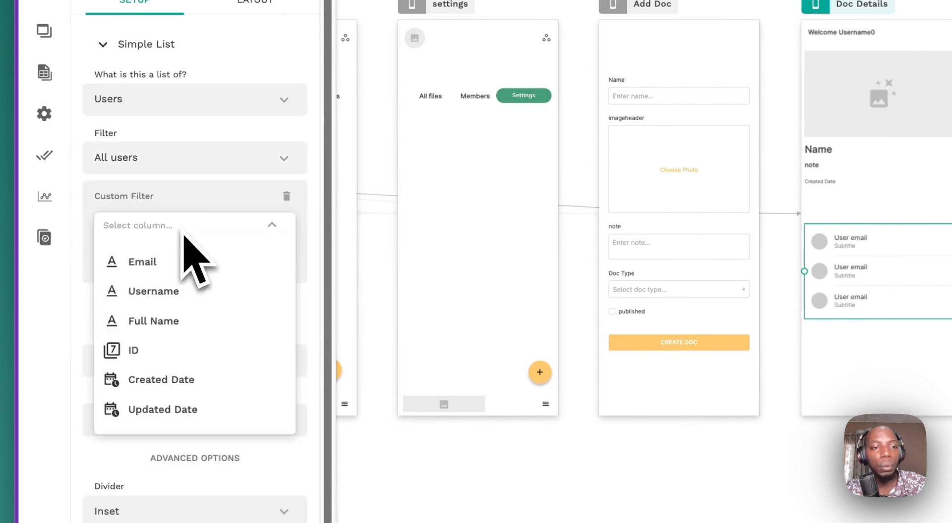
click(194, 261)
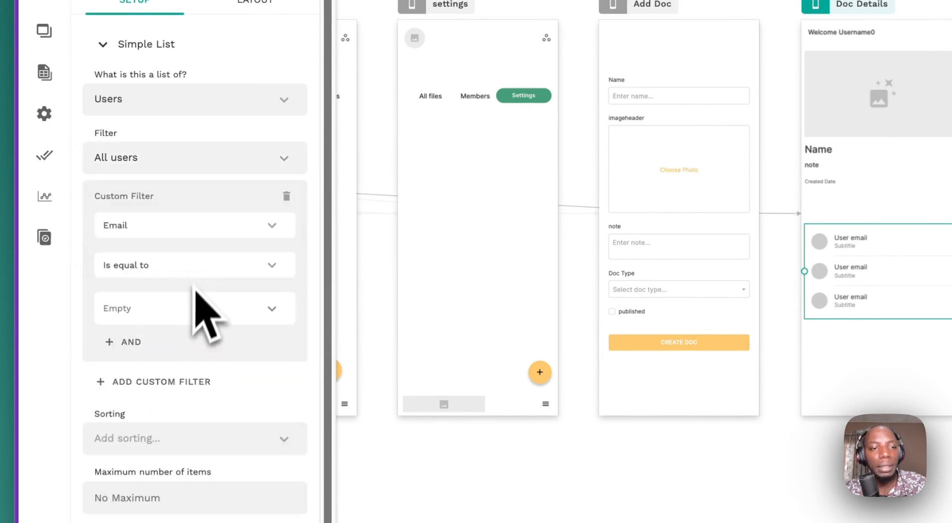
click(200, 266)
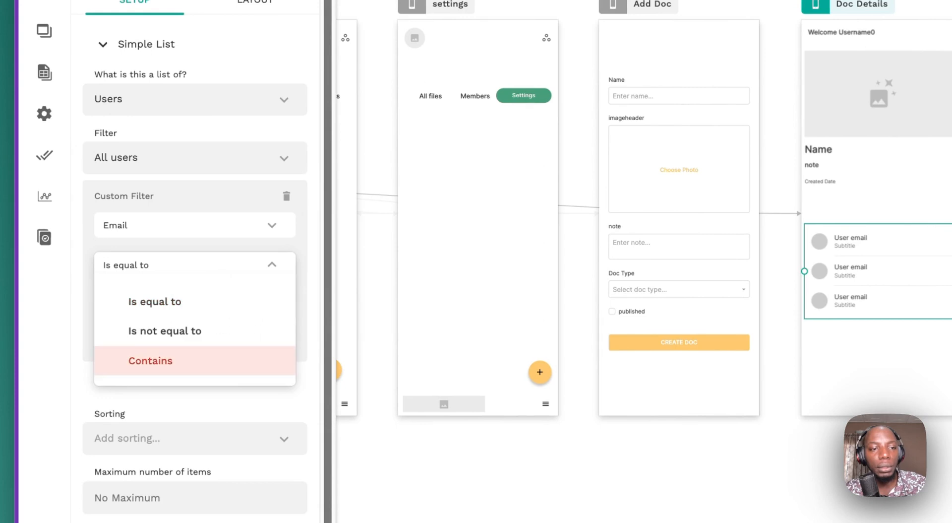
click(198, 332)
click(271, 315)
mouse_move(265, 354)
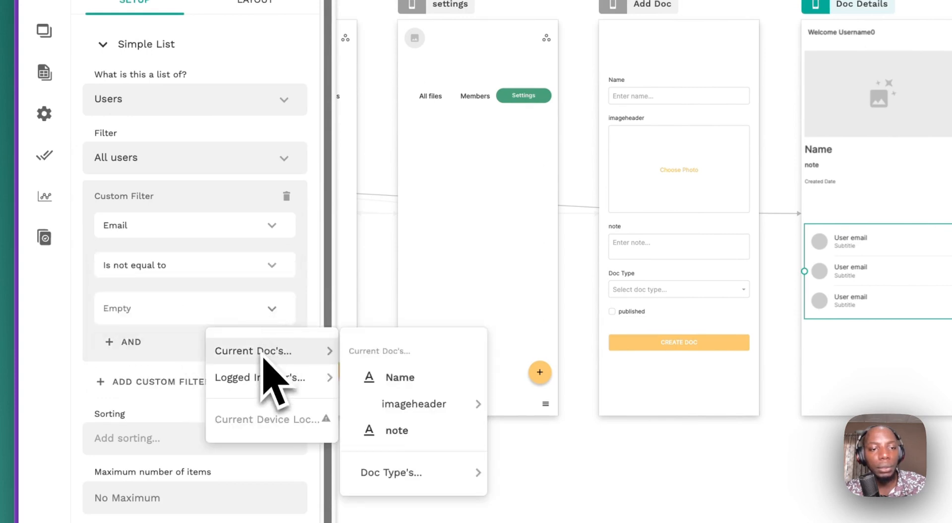
mouse_move(279, 378)
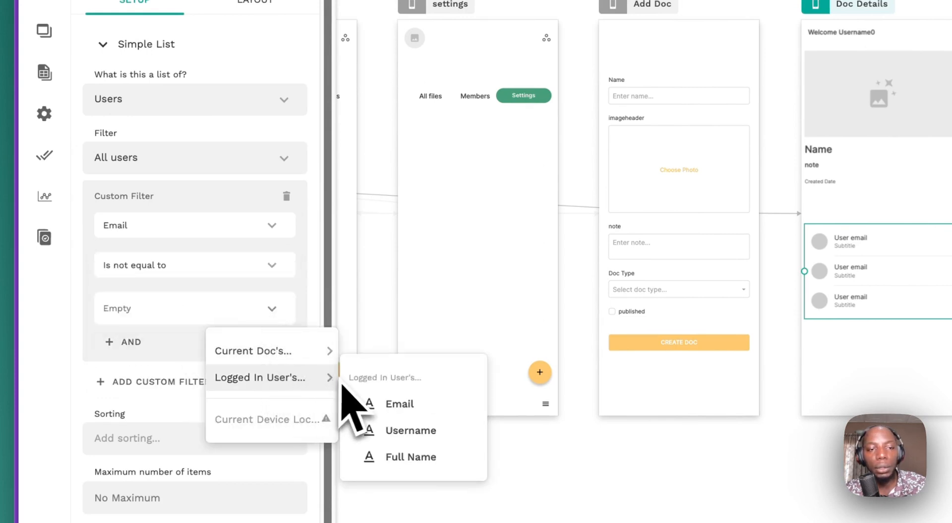
click(392, 403)
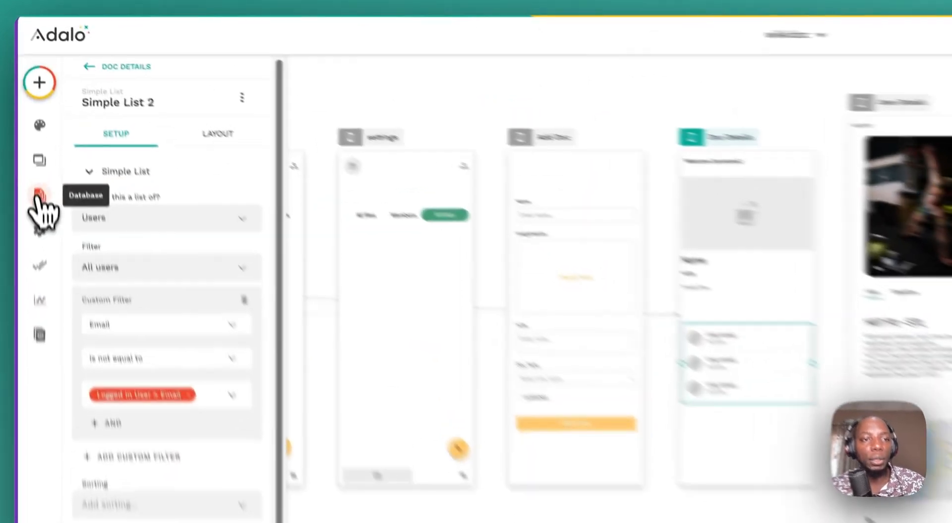
- Add and save a new user record in the database's Users collection
click(29, 121)
click(250, 174)
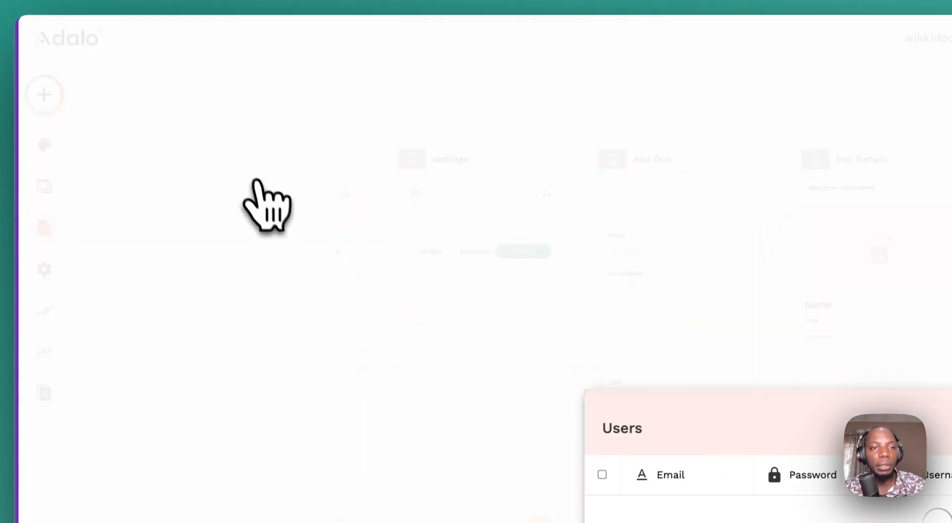
click(753, 242)
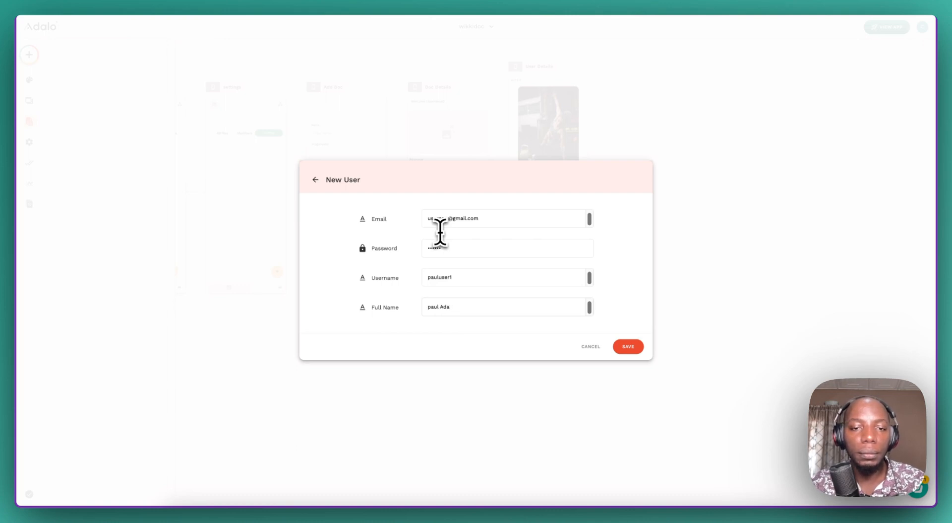
click(628, 346)
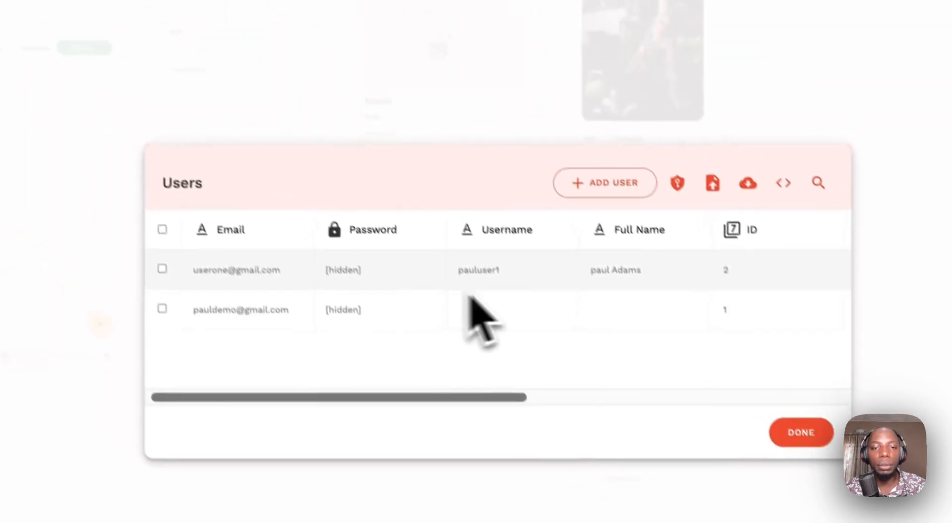
- Add and save a second test user record, then return to the app screens
click(606, 182)
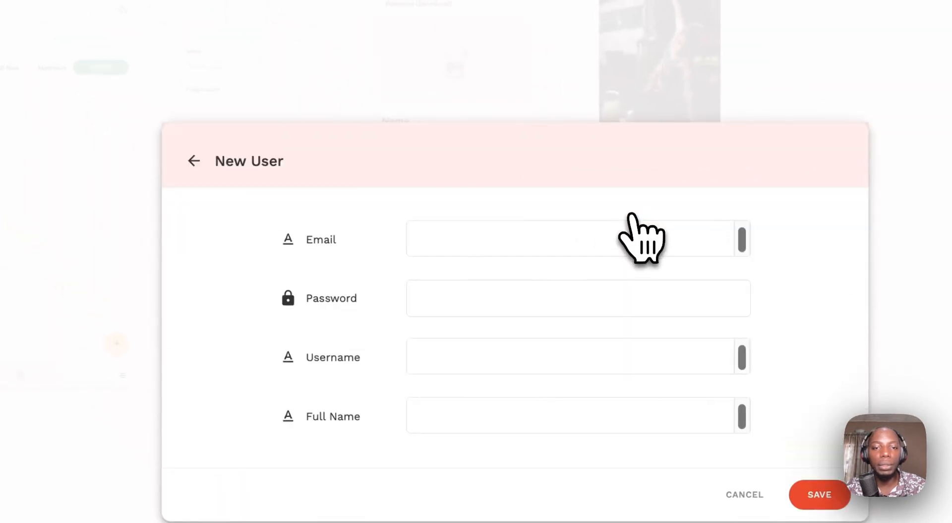
click(423, 233)
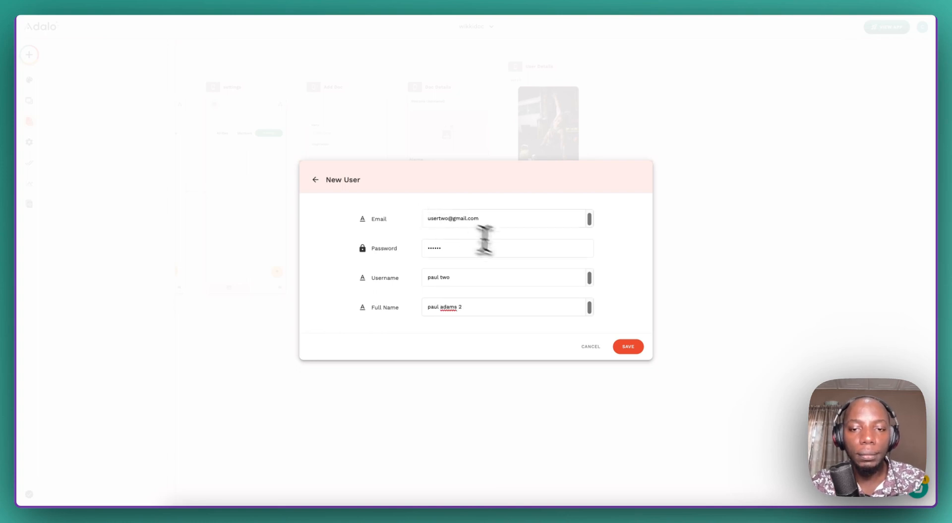
click(628, 346)
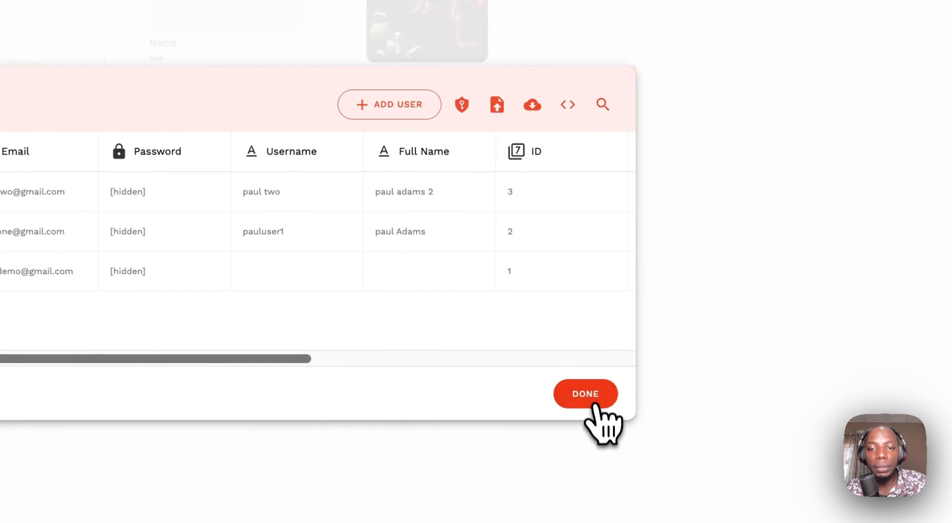
click(592, 400)
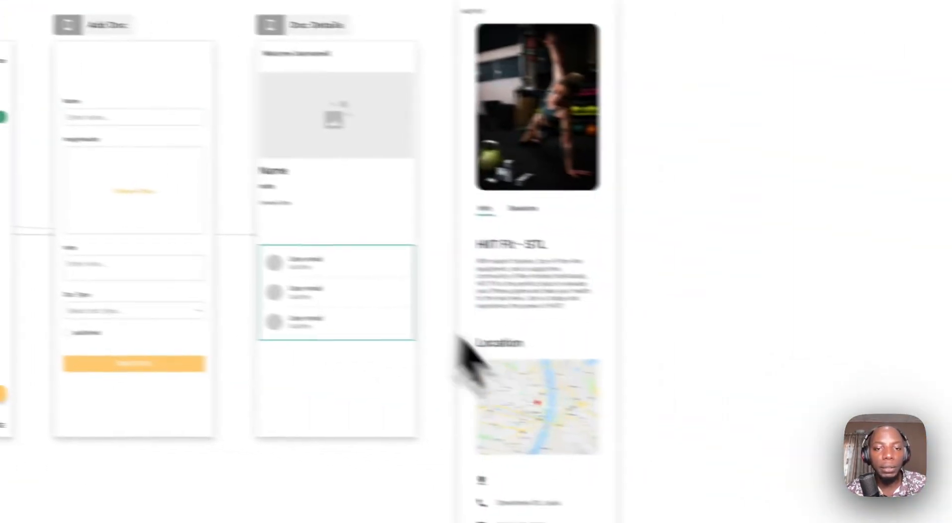
- Replace the list rows' title User email with the user's Full Name
click(691, 389)
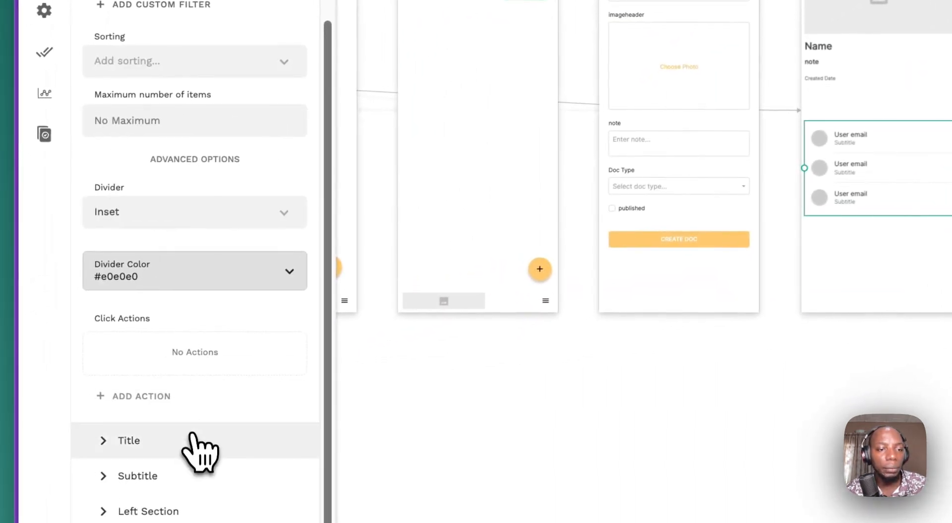
click(194, 440)
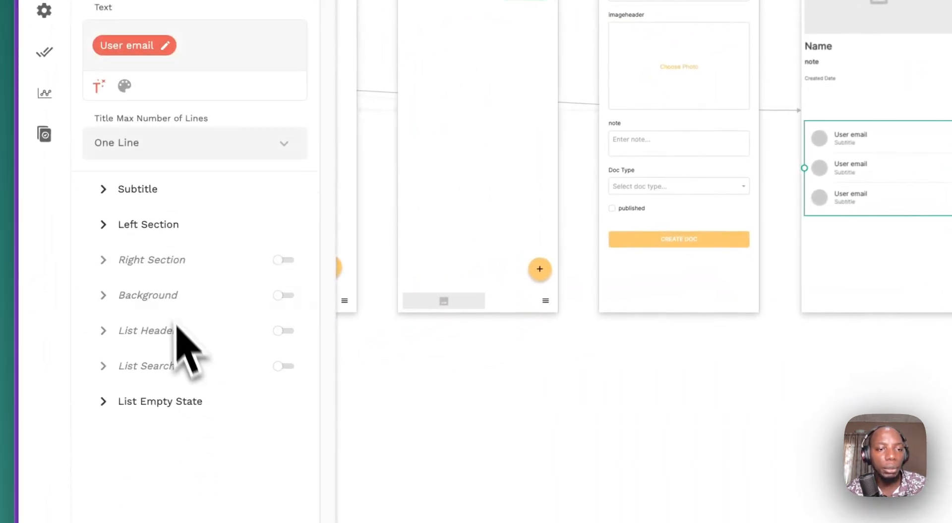
mouse_move(143, 211)
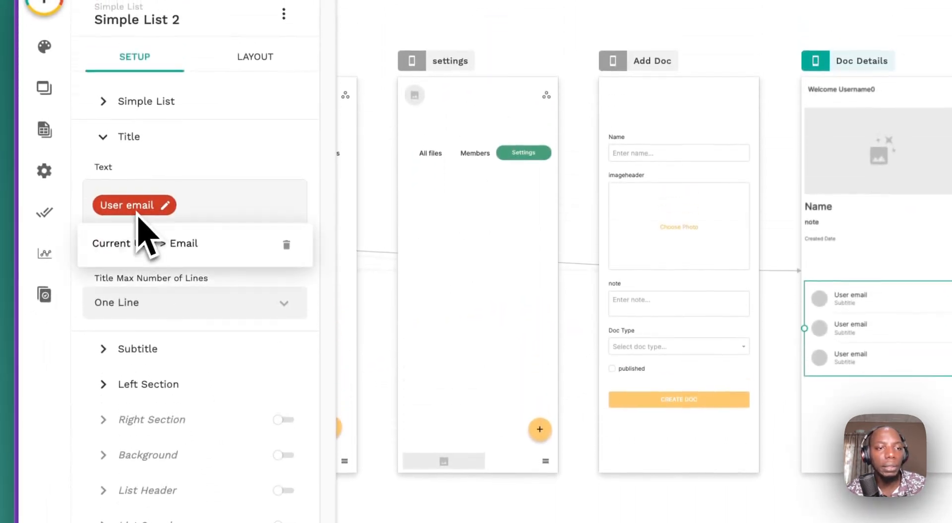
click(287, 245)
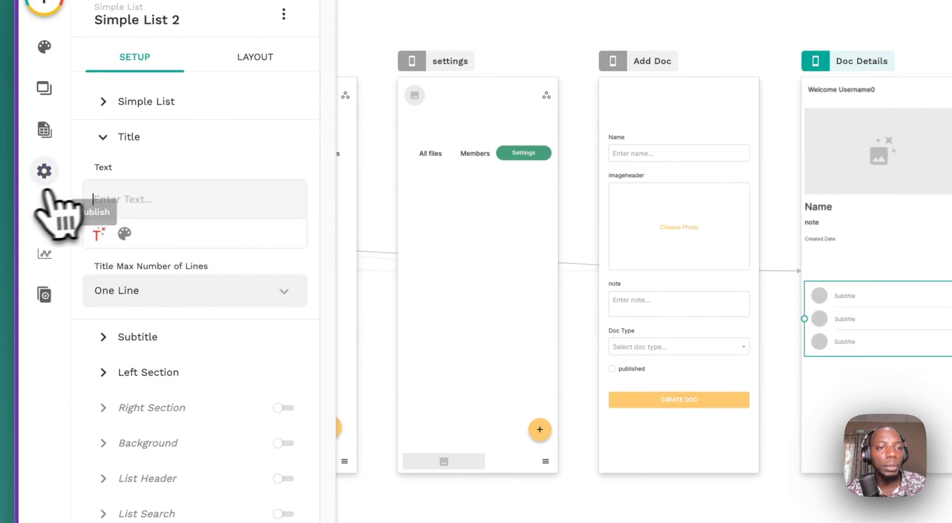
click(98, 233)
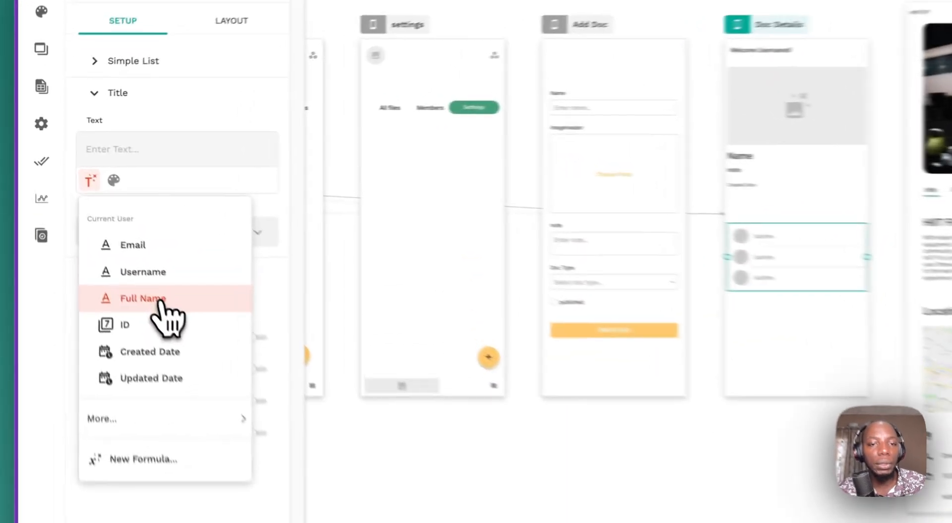
click(94, 239)
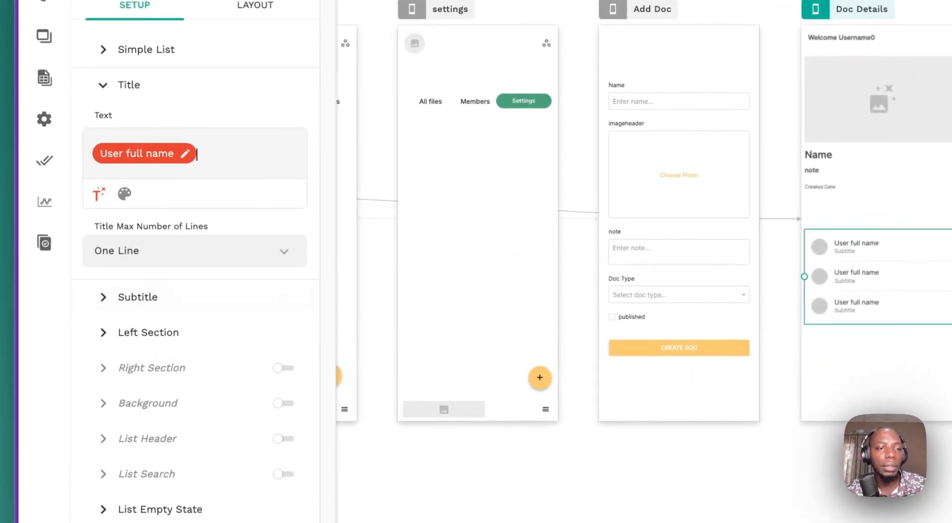
- Clear the rows' subtitle text and set it to the user's Username
click(168, 310)
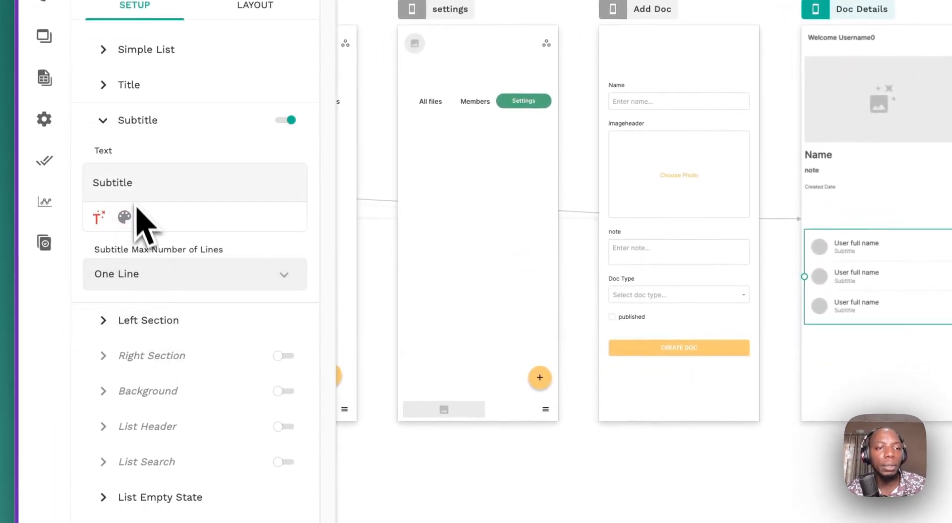
key(BackSpace)
click(98, 217)
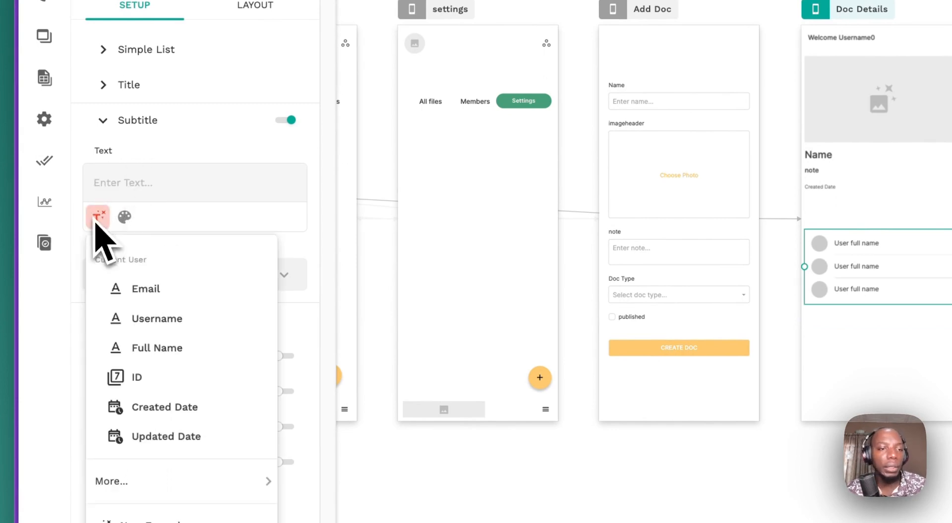
click(132, 312)
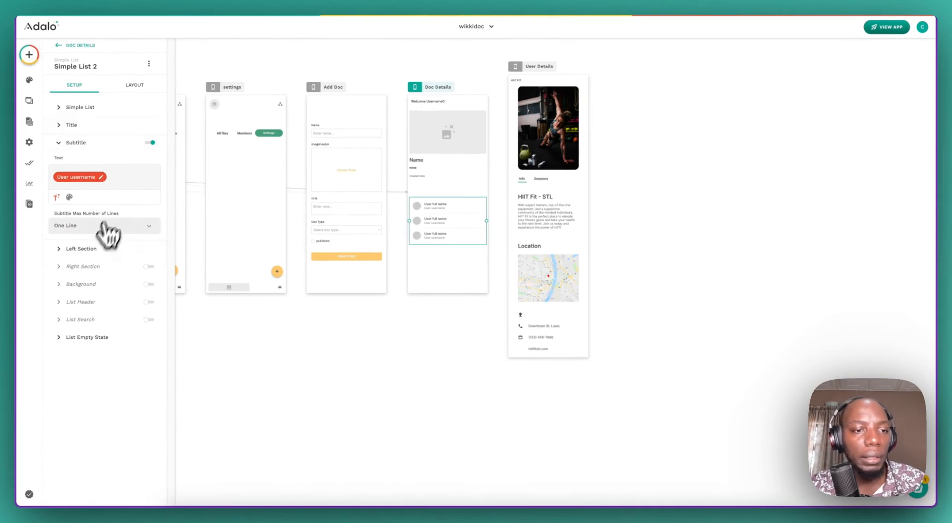
click(91, 249)
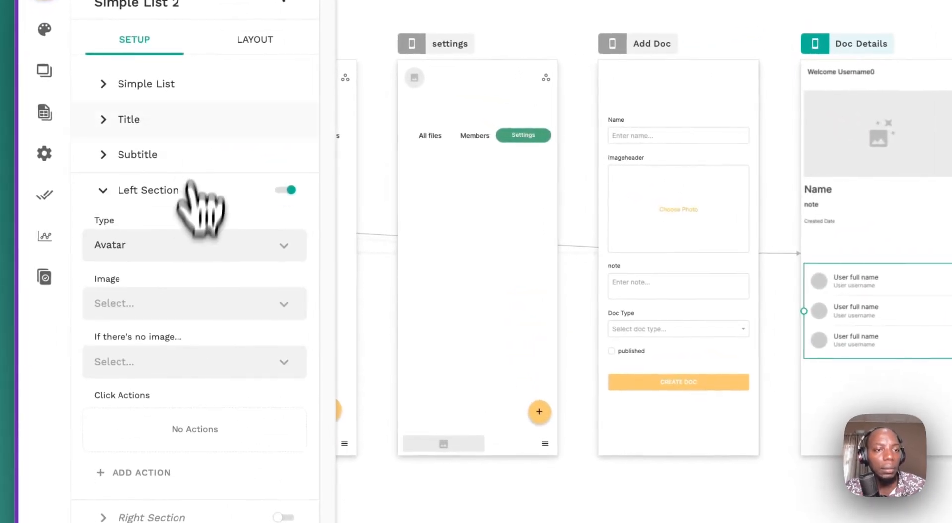
- Add a row click action that links to the User Details screen
click(171, 97)
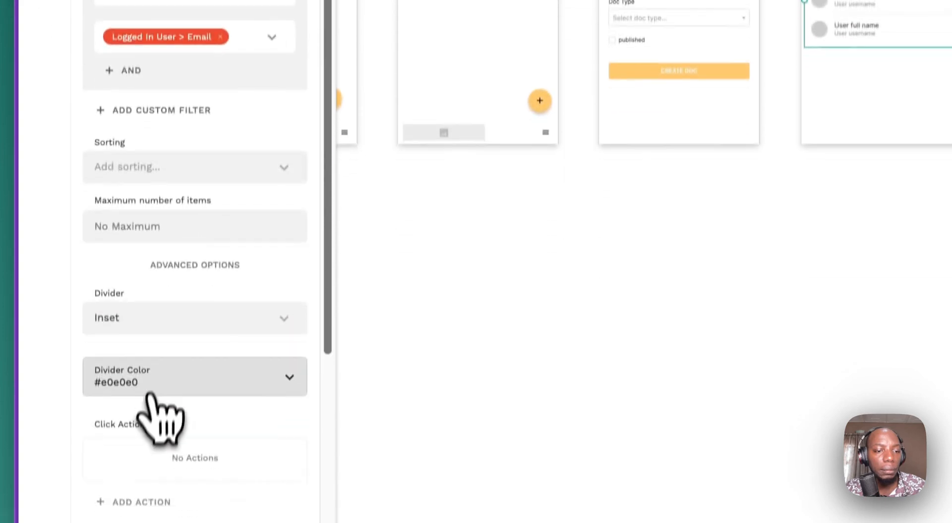
click(186, 428)
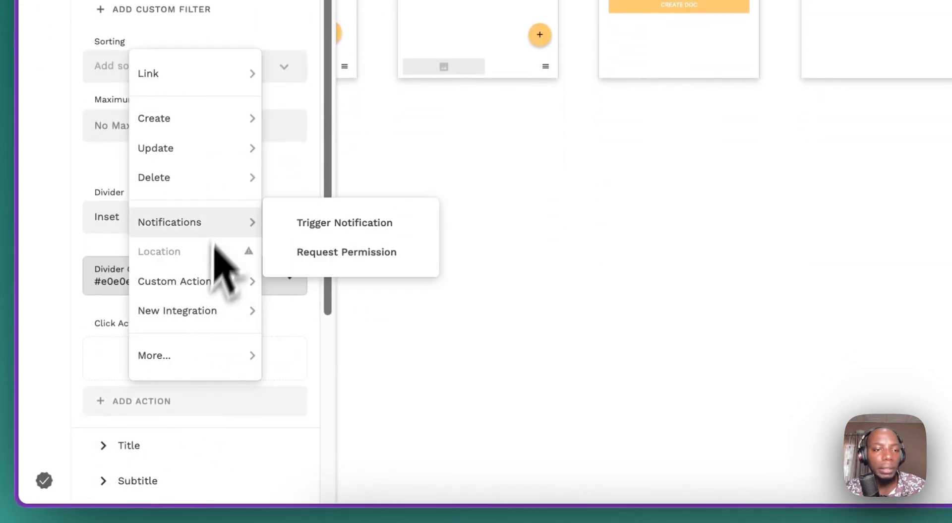
mouse_move(218, 146)
mouse_move(213, 82)
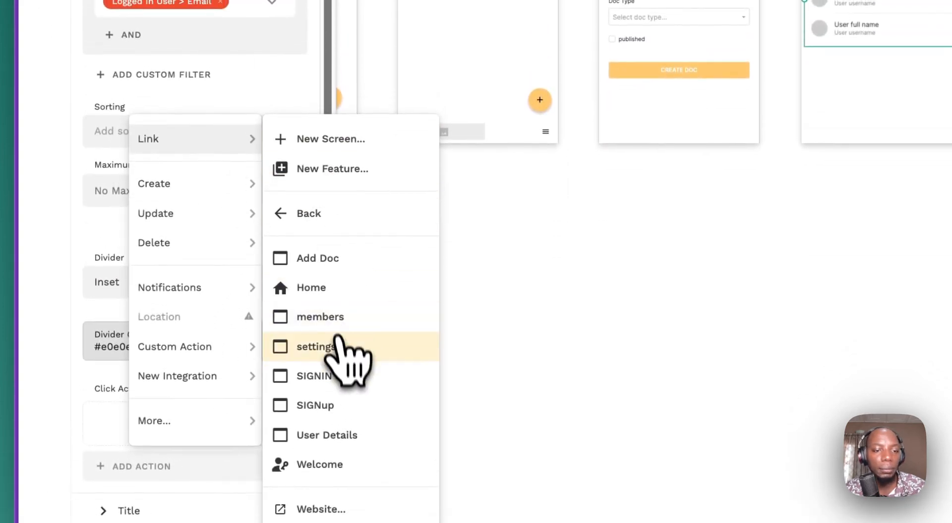
click(347, 422)
scroll(224, 317, down, 5)
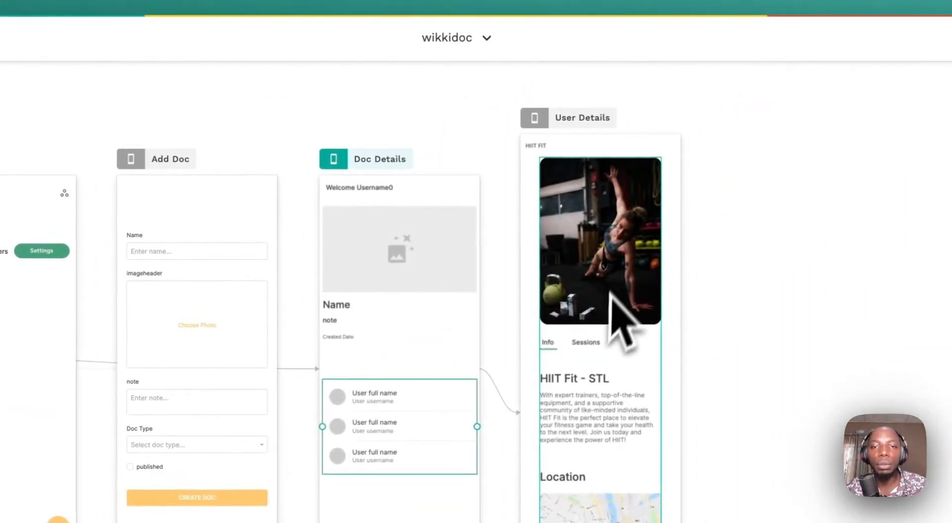
- Delete the photo and Sessions tab from User Details and move the HIIT Fit - STL heading up
click(947, 86)
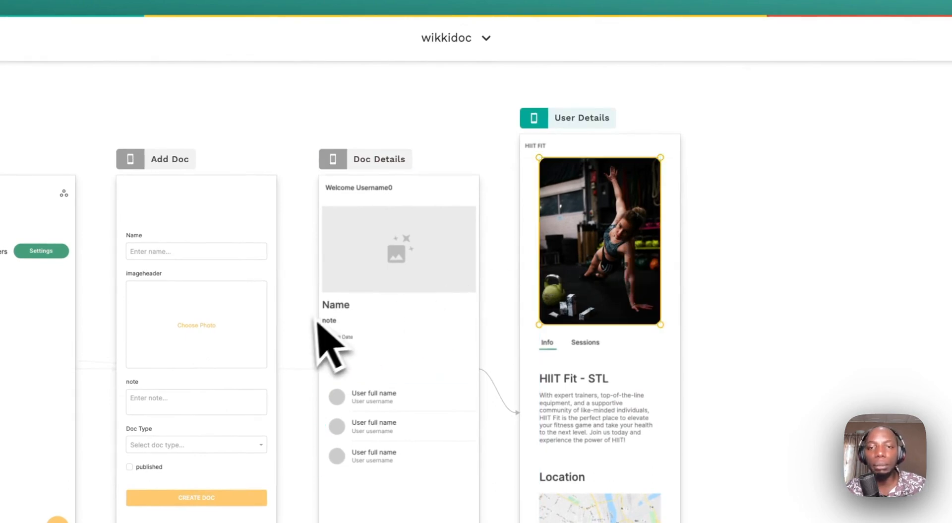
key(Delete)
click(586, 382)
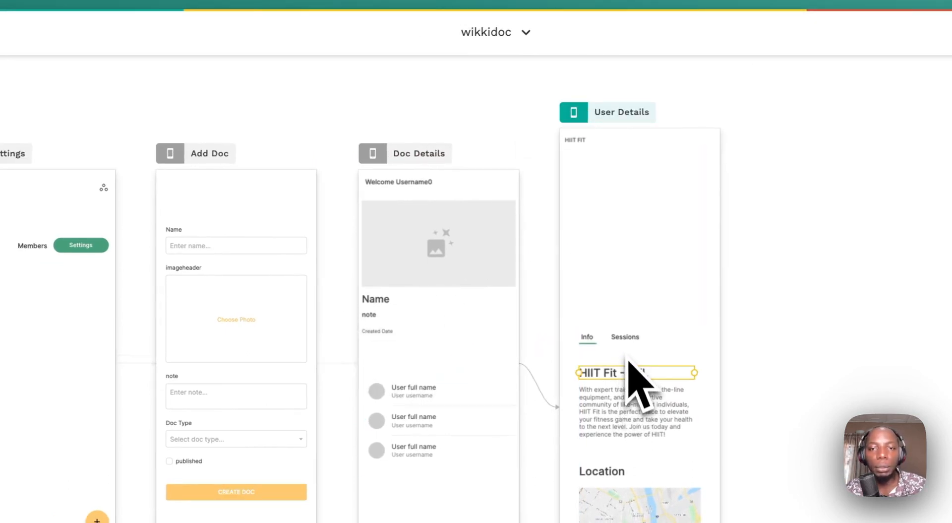
click(598, 344)
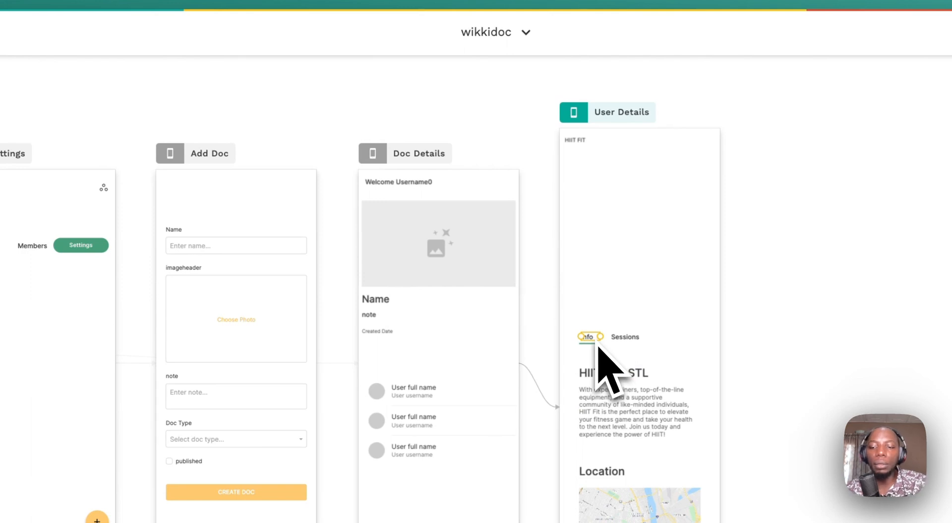
click(605, 345)
key(Delete)
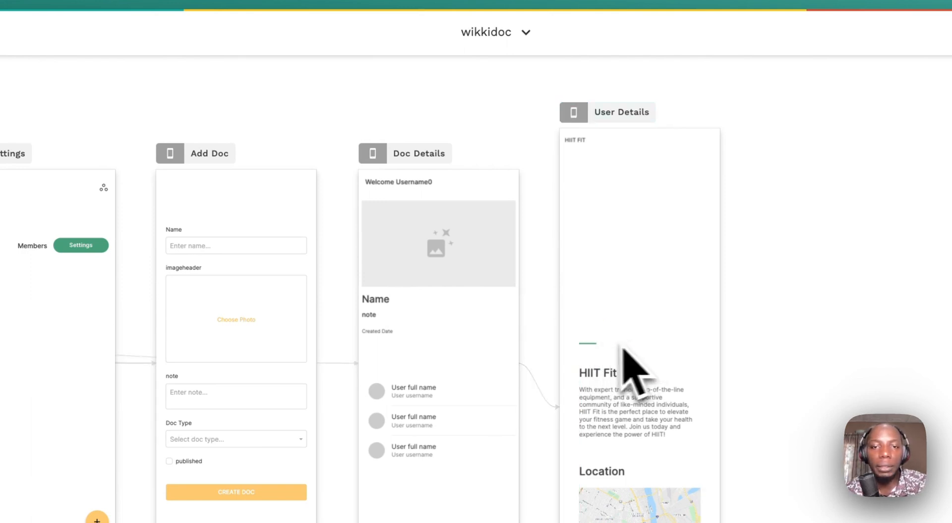
drag(629, 393, 617, 182)
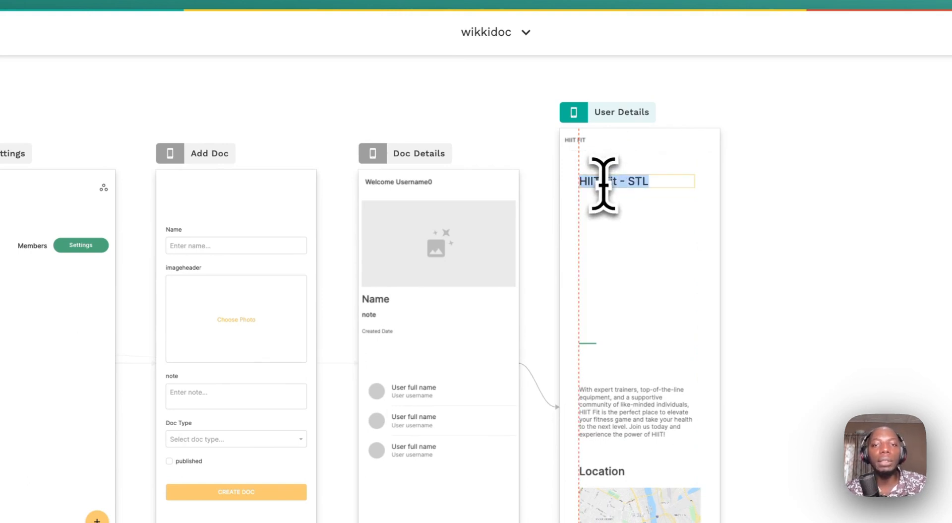
- Replace the heading text with Logged In User's Username, ' x ', then Current User's Username
triple_click(202, 170)
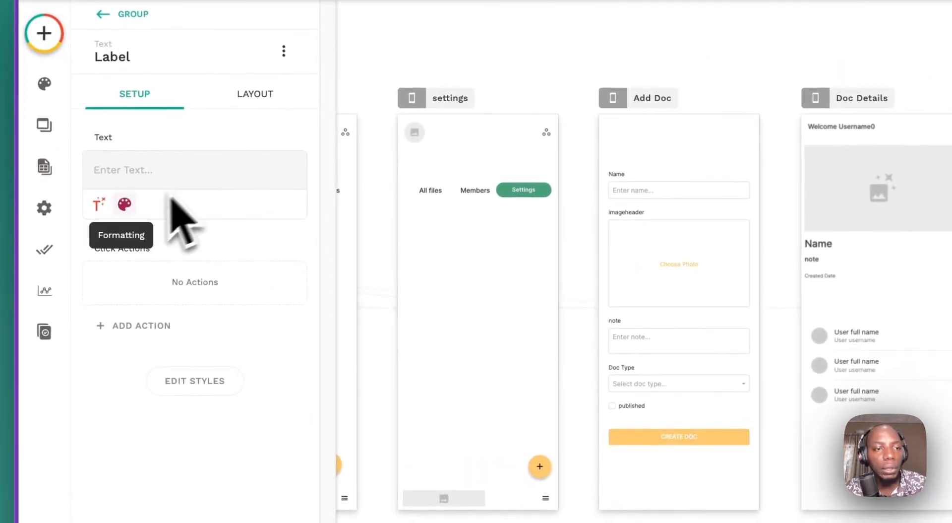
click(98, 204)
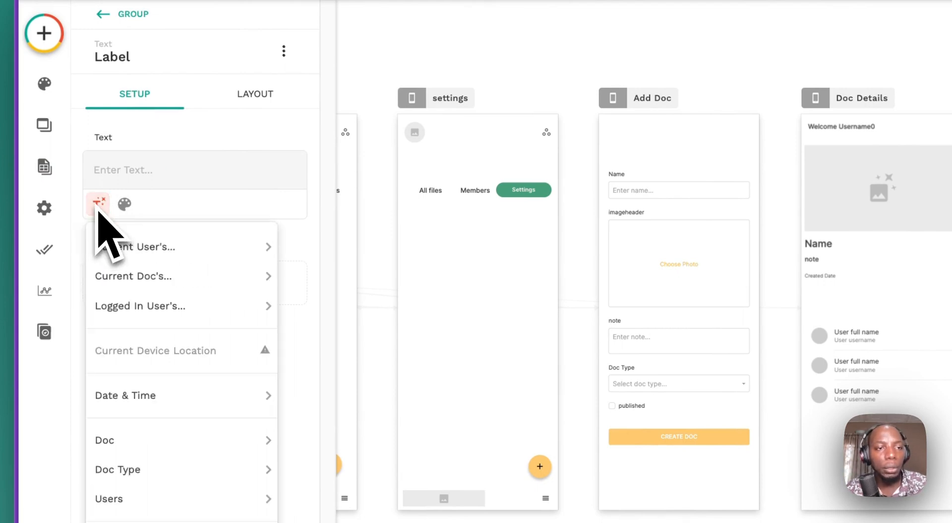
mouse_move(140, 302)
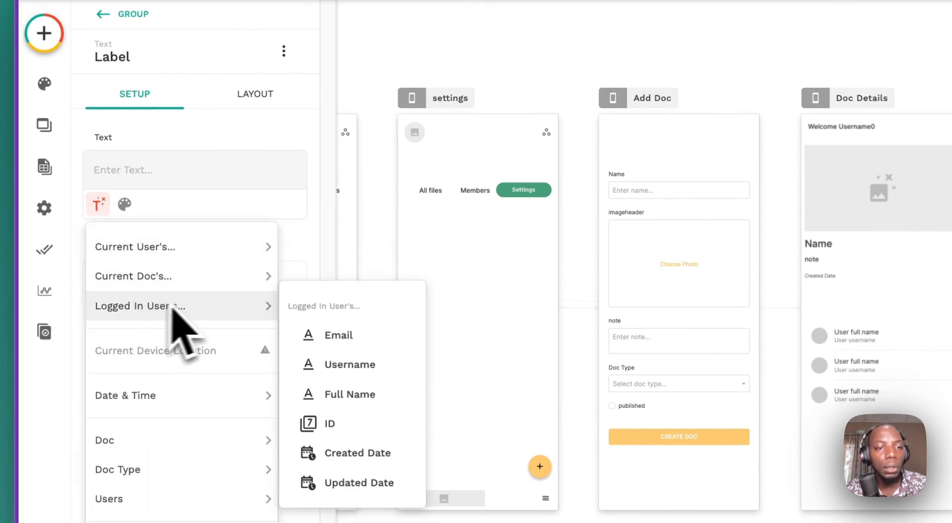
click(327, 366)
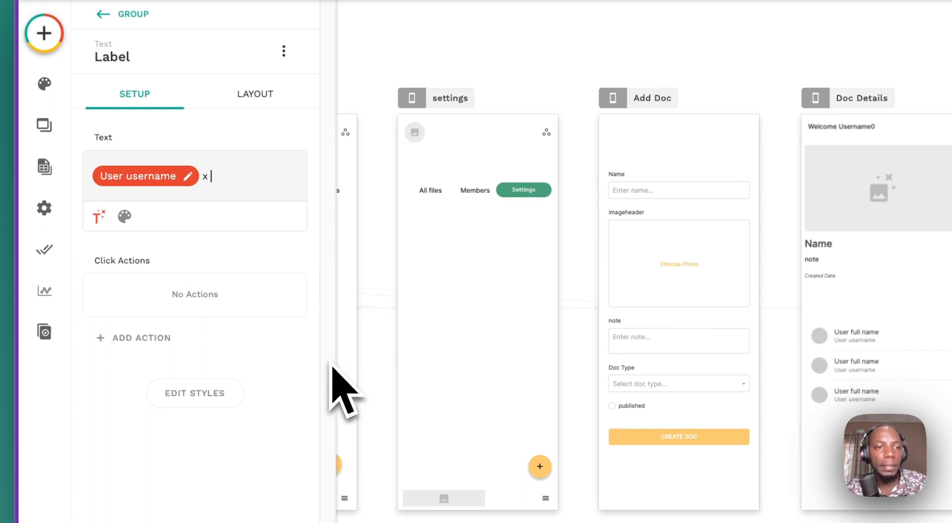
click(100, 217)
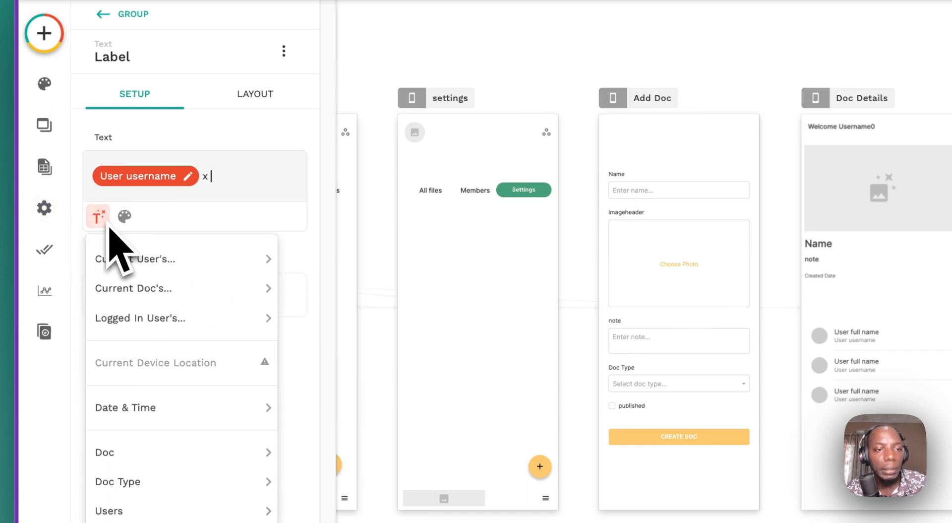
mouse_move(136, 249)
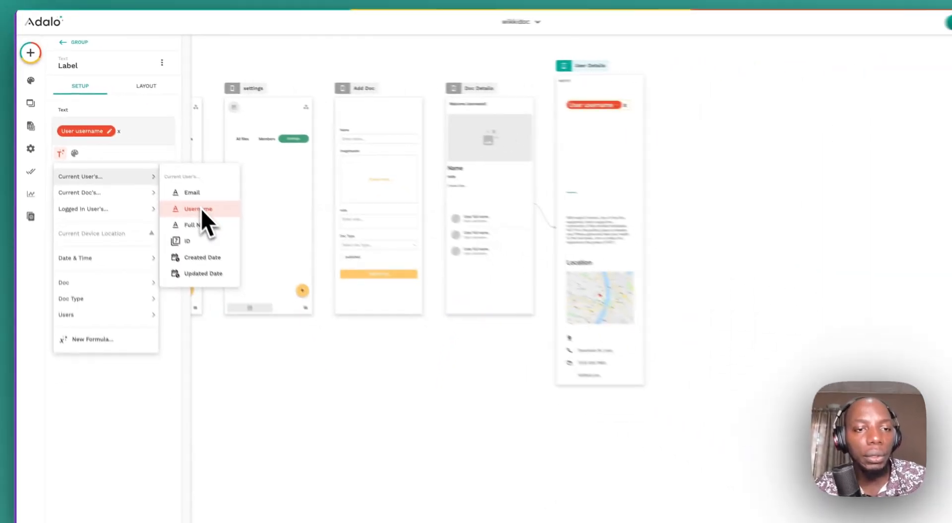
mouse_move(134, 209)
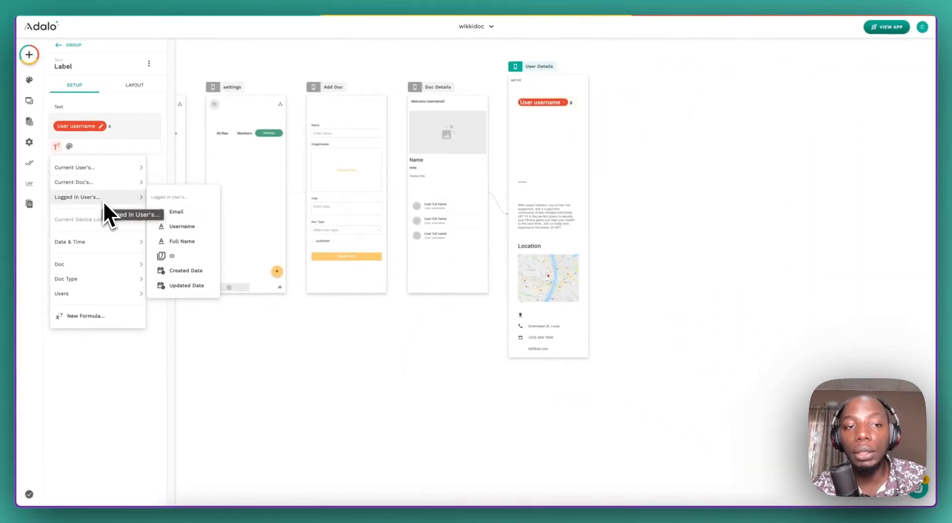
mouse_move(99, 168)
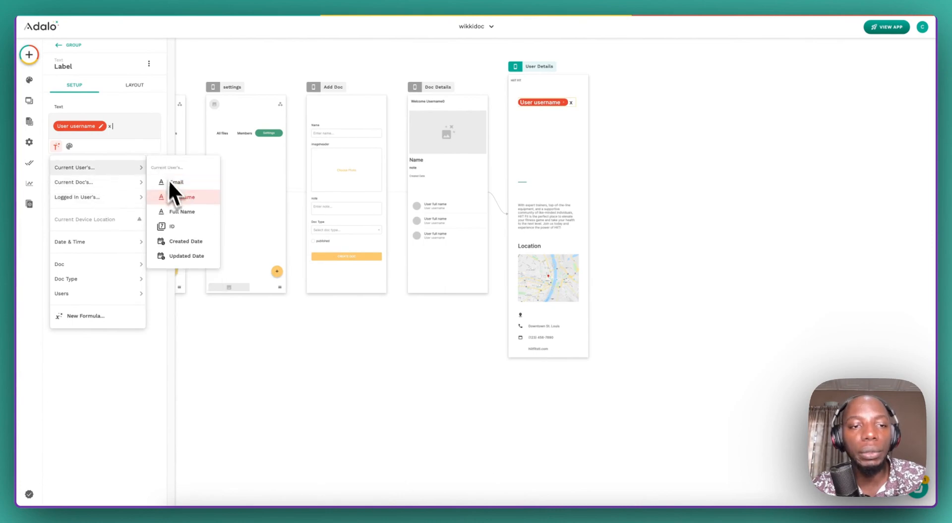
click(180, 197)
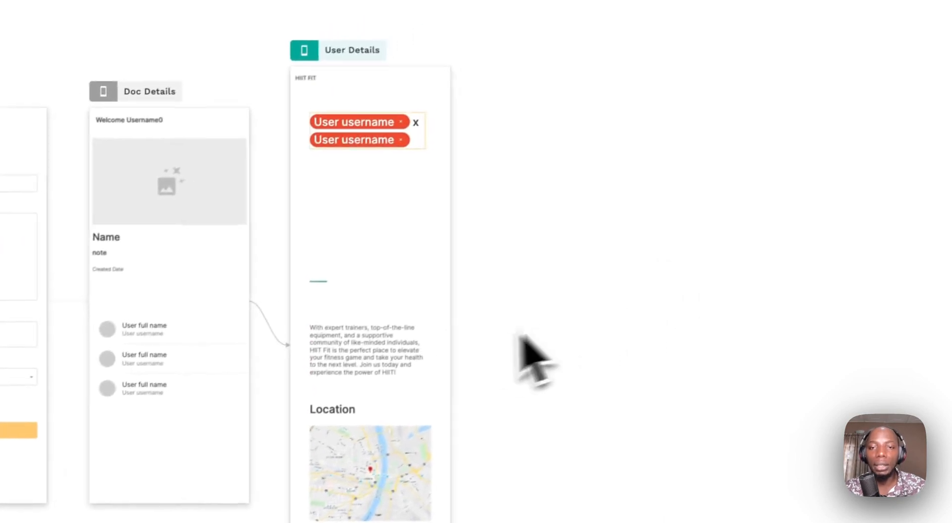
click(347, 197)
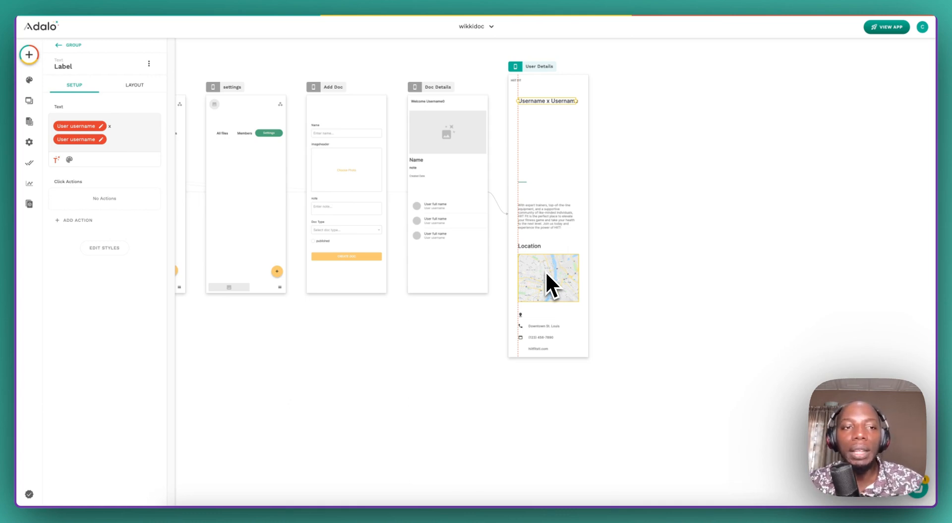
- Change user 1's Username to 'logged in user' in the Users collection and save the record
click(30, 121)
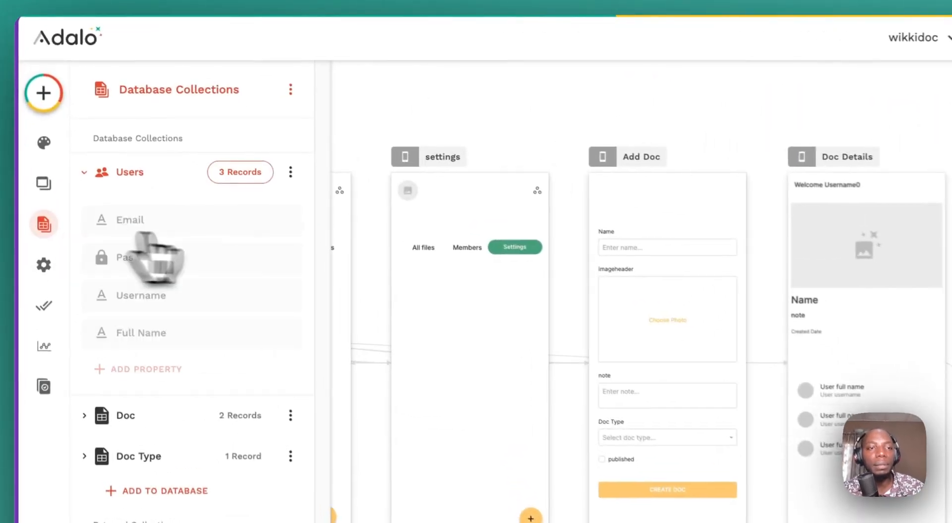
click(240, 173)
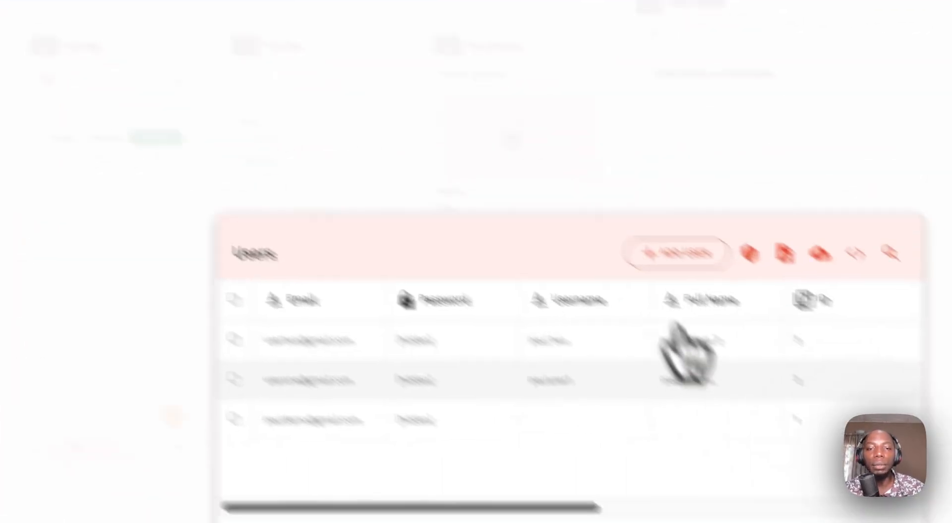
click(590, 415)
click(550, 423)
text(logged user)
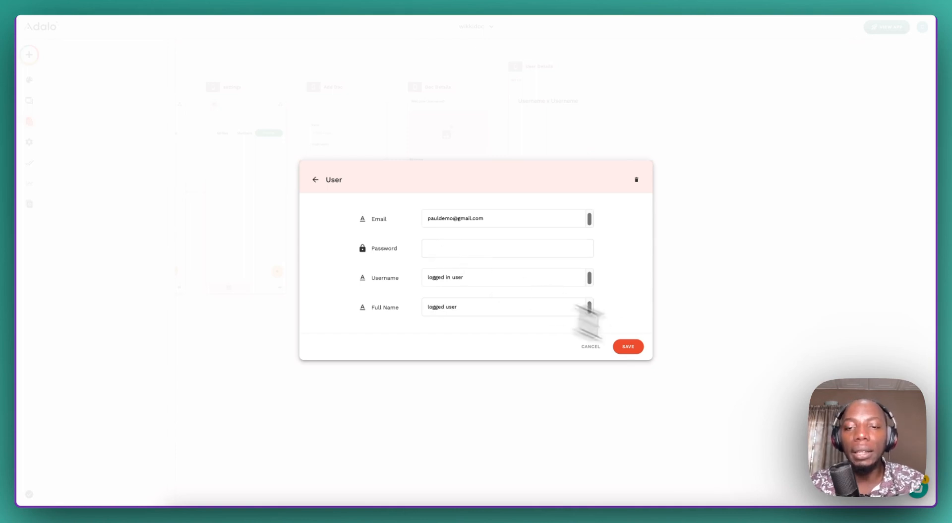
click(628, 346)
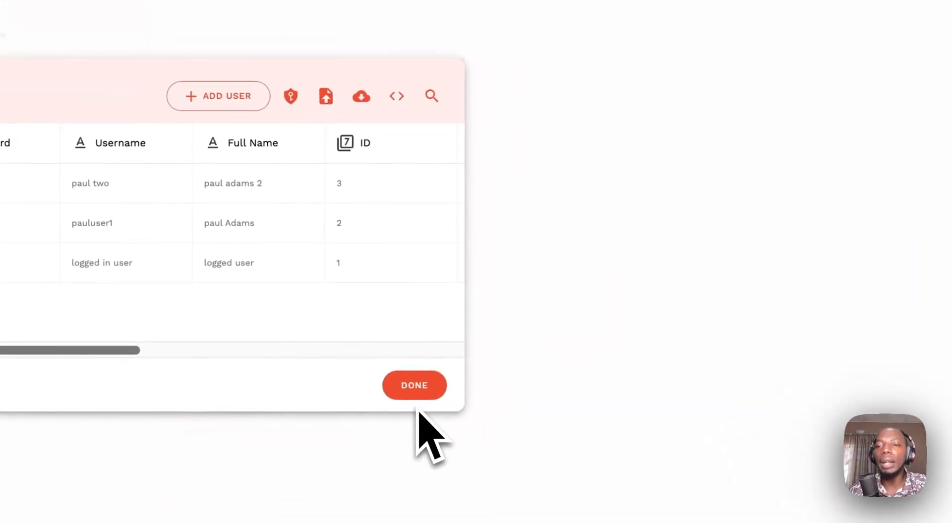
click(420, 385)
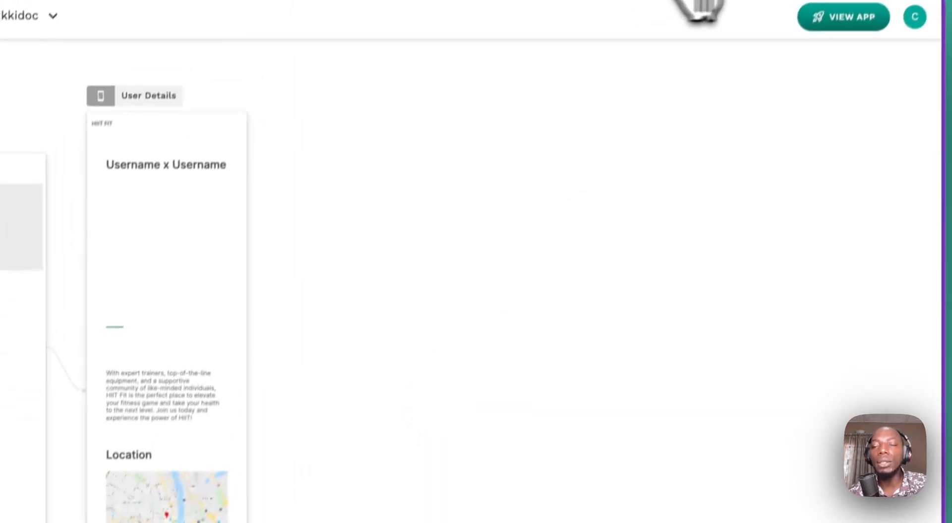
click(843, 17)
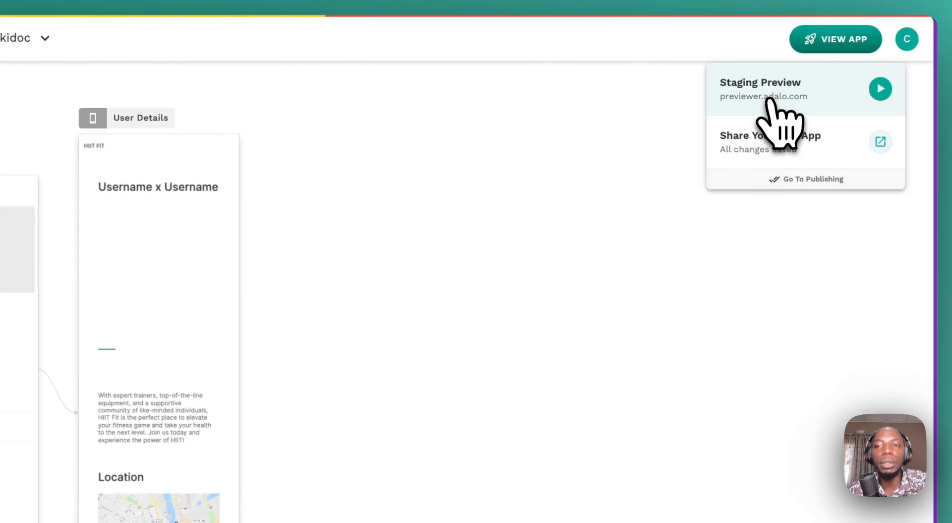
- Launch the staging preview and open the 'New music from Nigeria' doc
click(791, 102)
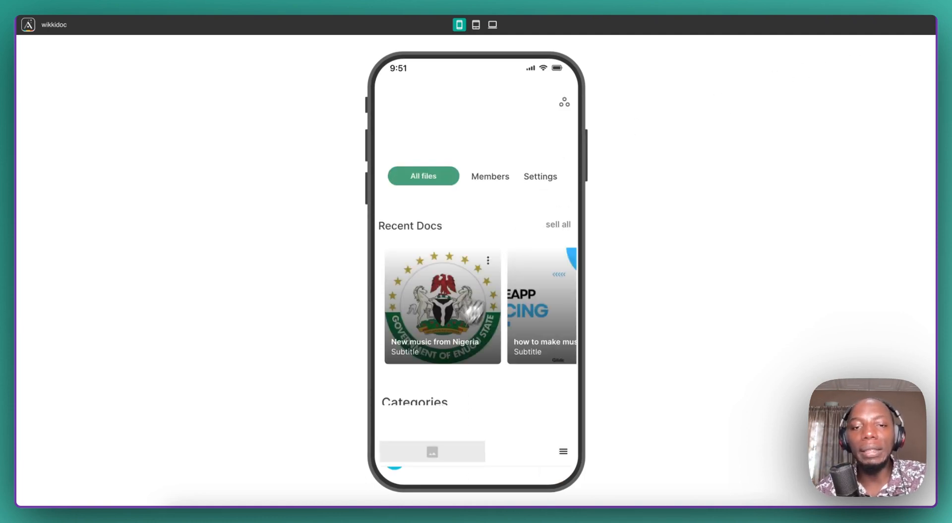
scroll(453, 309, down, 3)
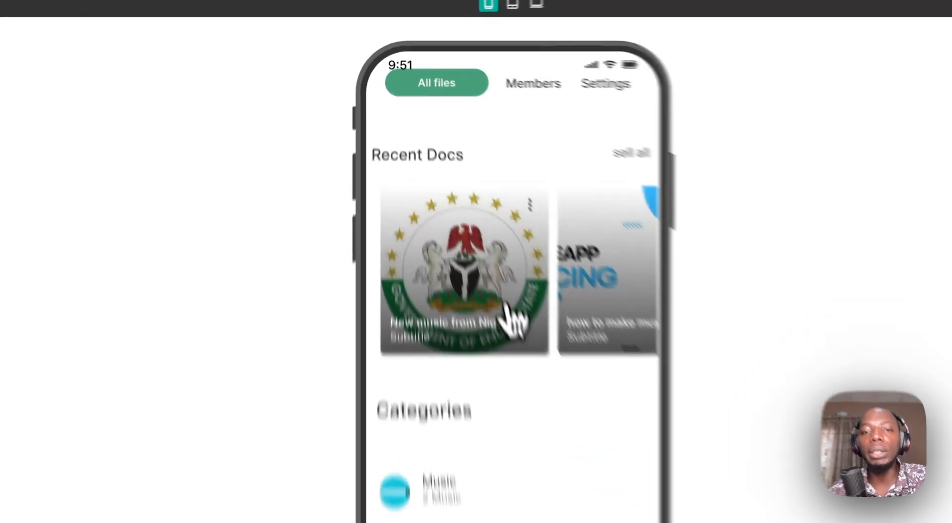
click(469, 243)
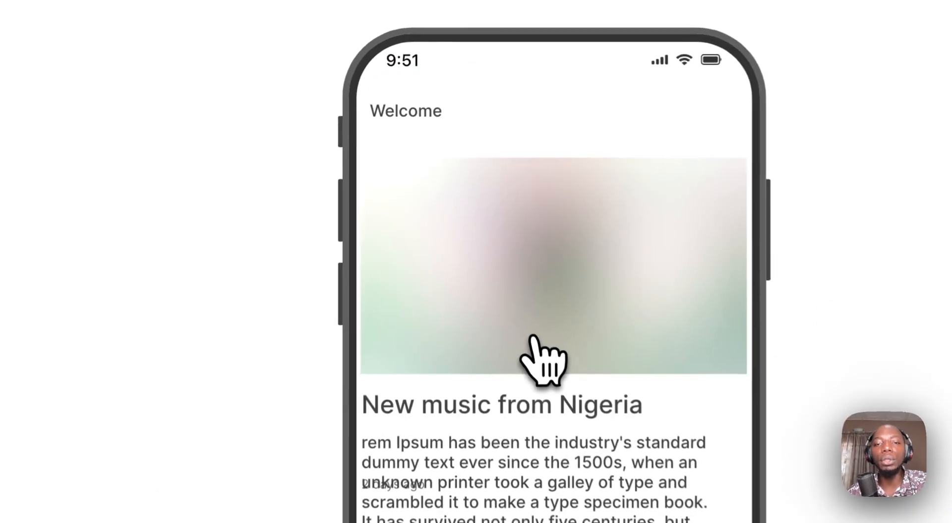
scroll(496, 350, down, 2)
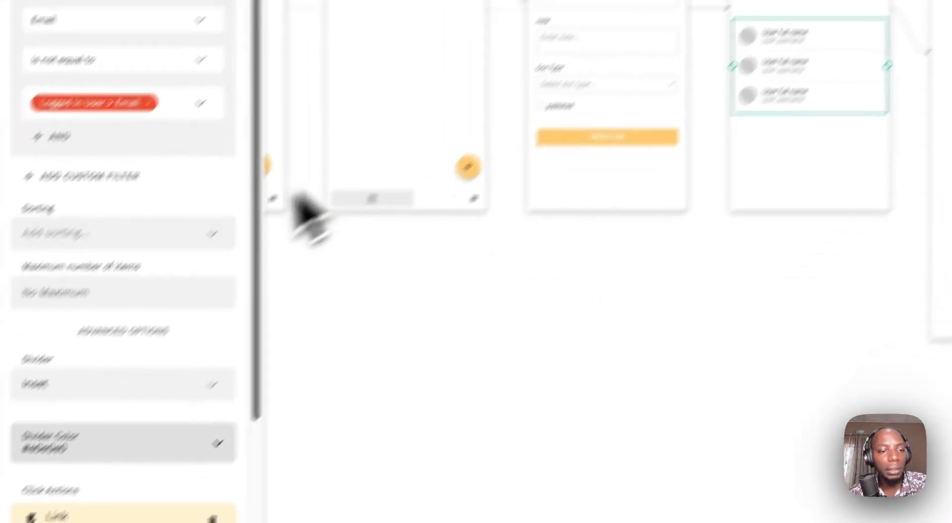
- Give the Doc Details user list's link to User Details a Slide Left transition
scroll(29, 389, down, 5)
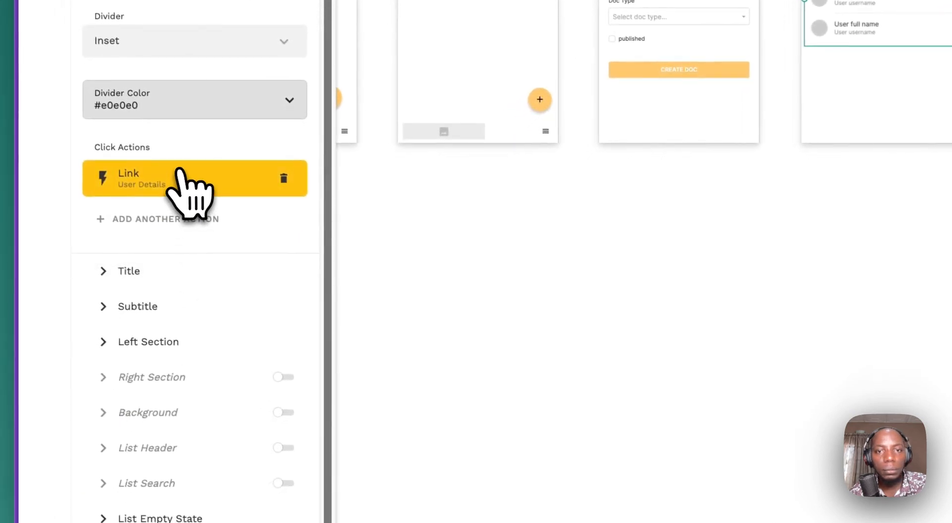
click(174, 176)
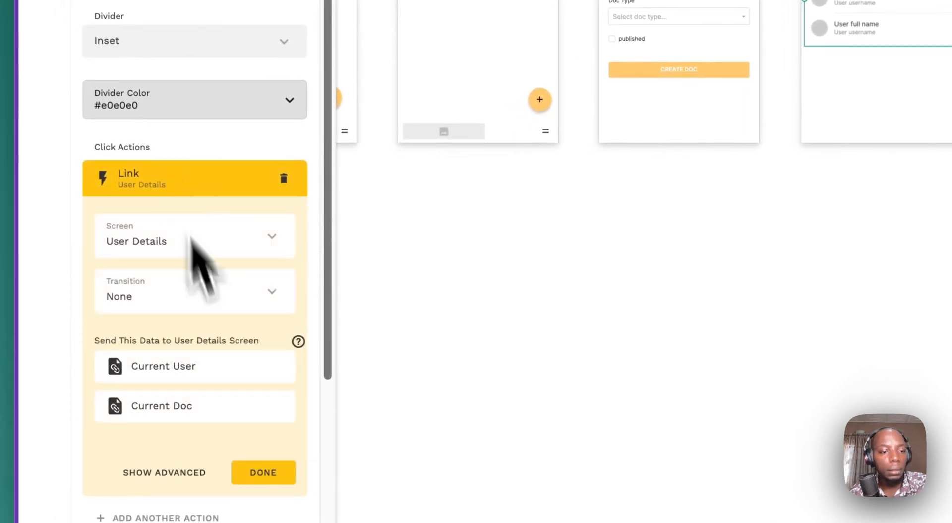
click(220, 296)
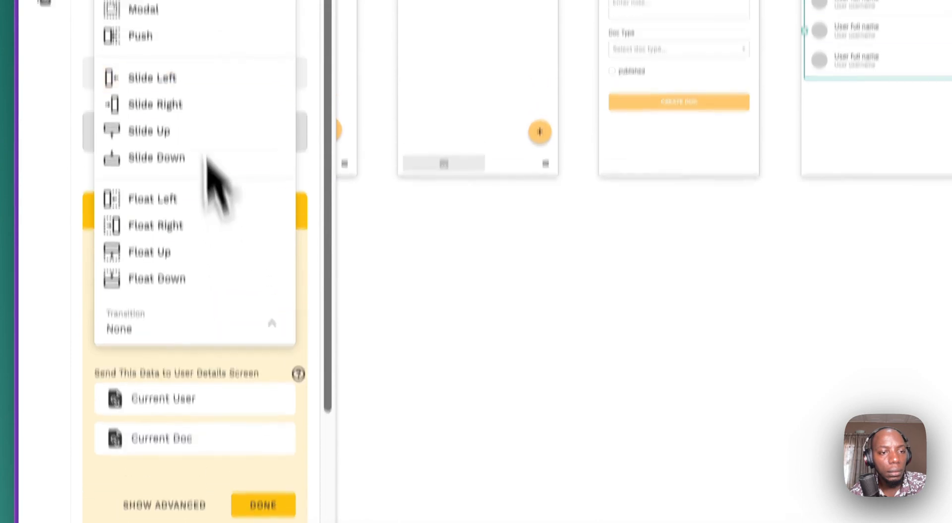
click(191, 79)
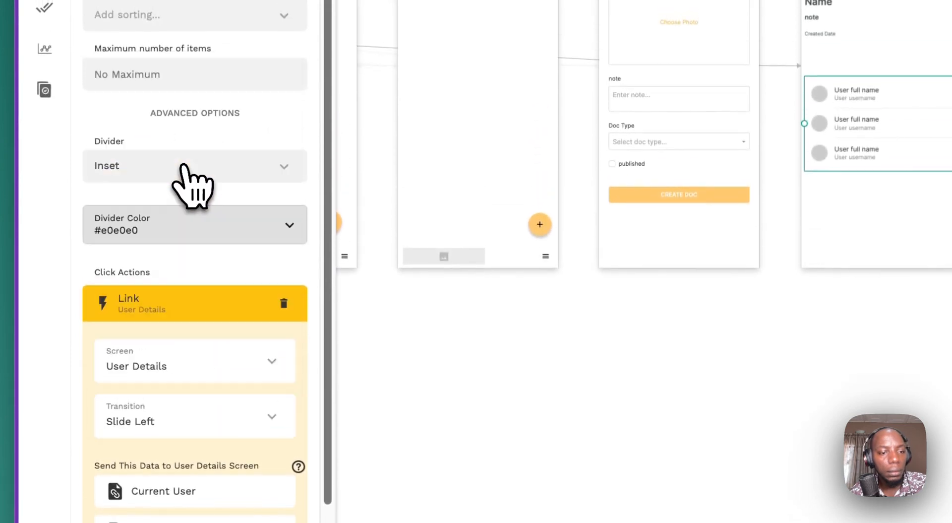
scroll(187, 347, down, 7)
click(176, 186)
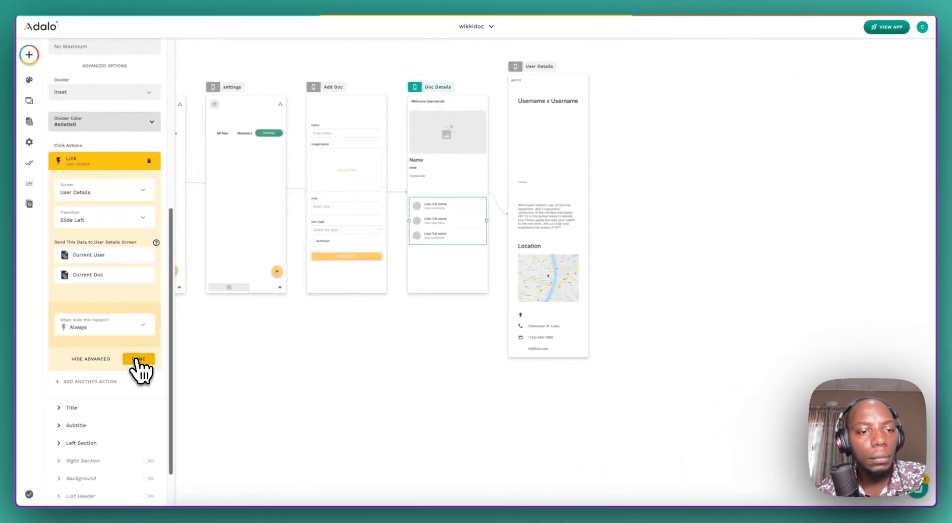
click(138, 359)
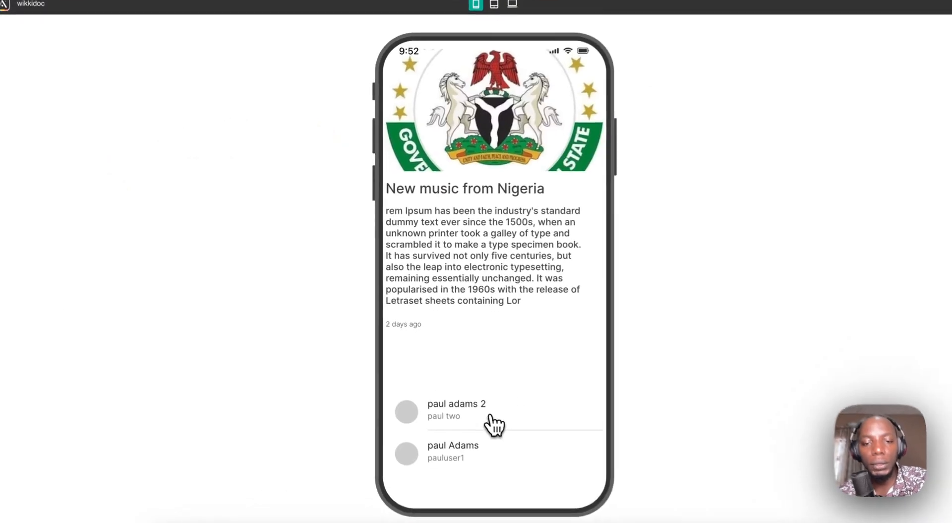
- Open two doc members in the preview to check each heading reads 'logged in user x' their username
click(494, 426)
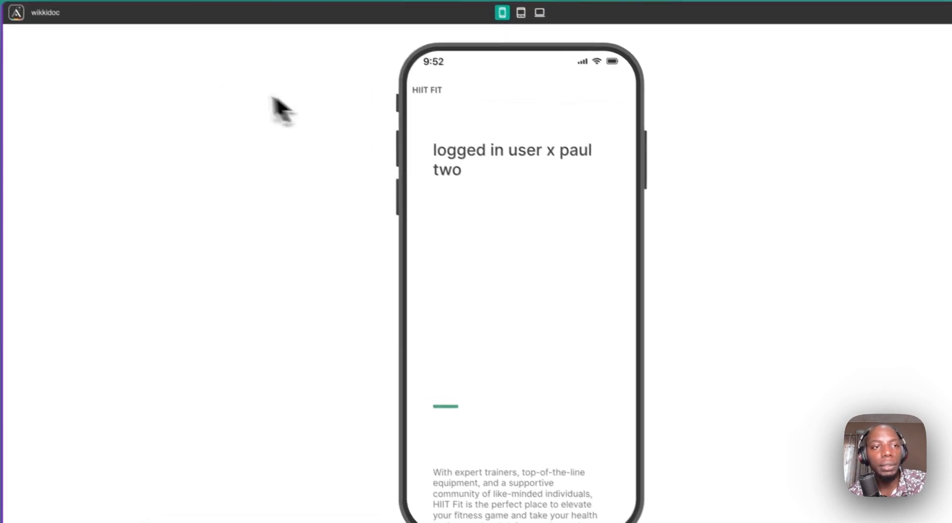
click(37, 4)
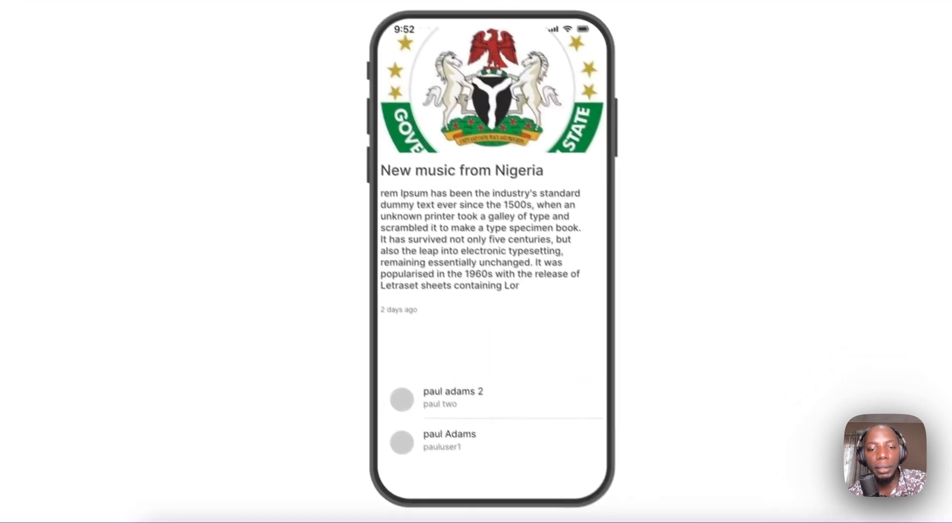
click(526, 480)
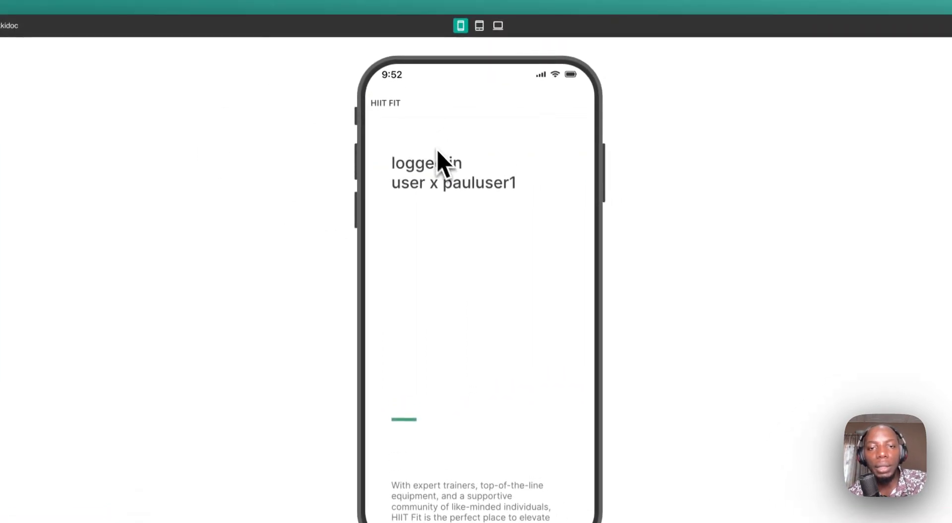